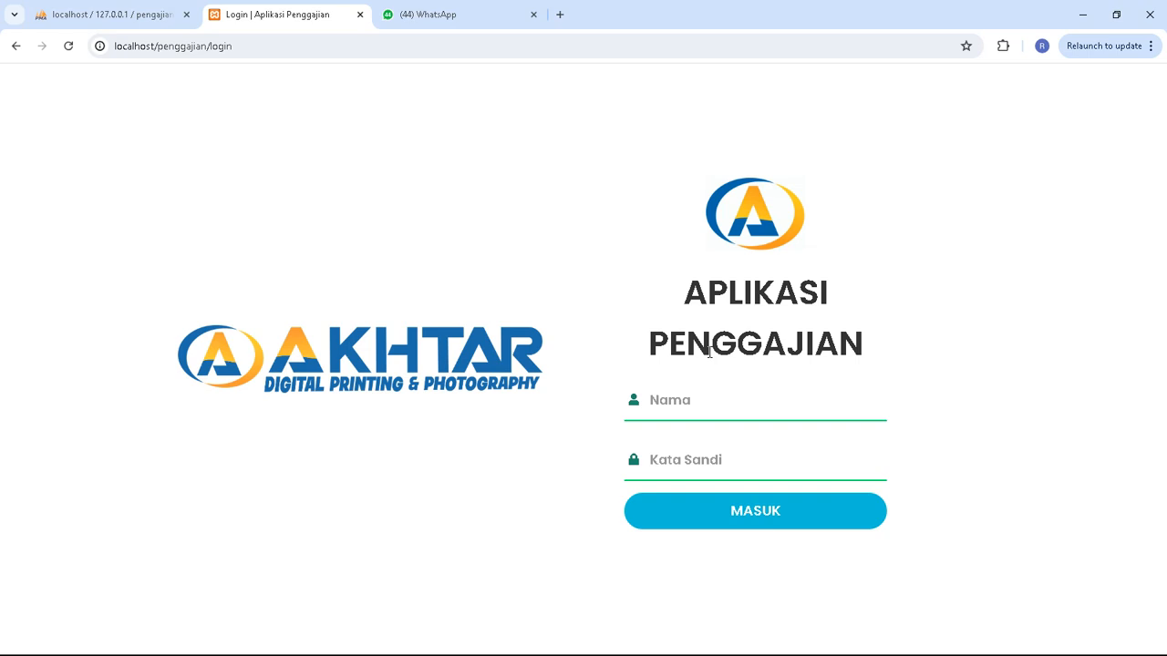
# - Log in to the payroll application with the employee's user name and account password
pyautogui.click(716, 410)
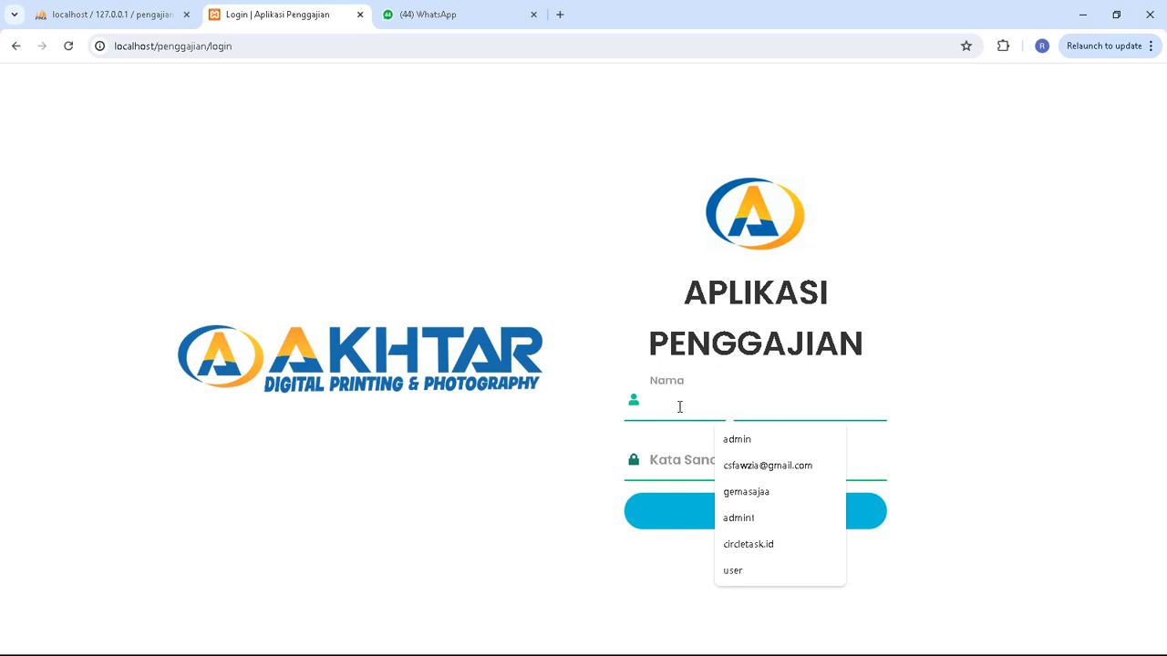
pyautogui.write('ad')
pyautogui.press('BackSpace')
pyautogui.write('n')
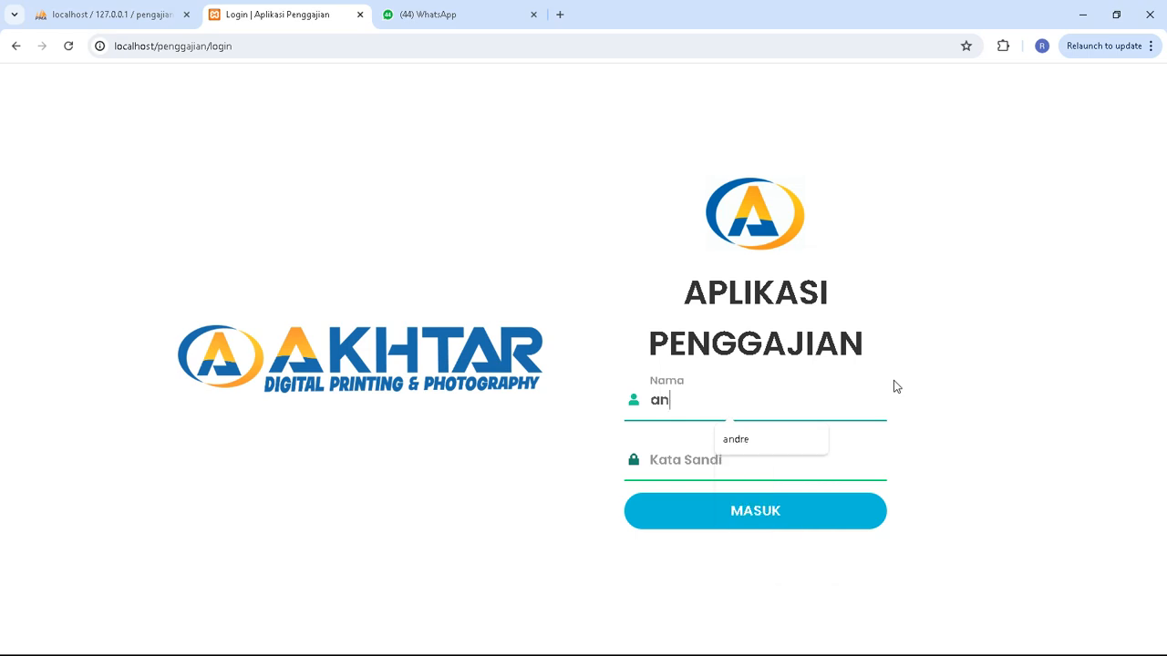
pyautogui.write('dre')
pyautogui.press('Tab')
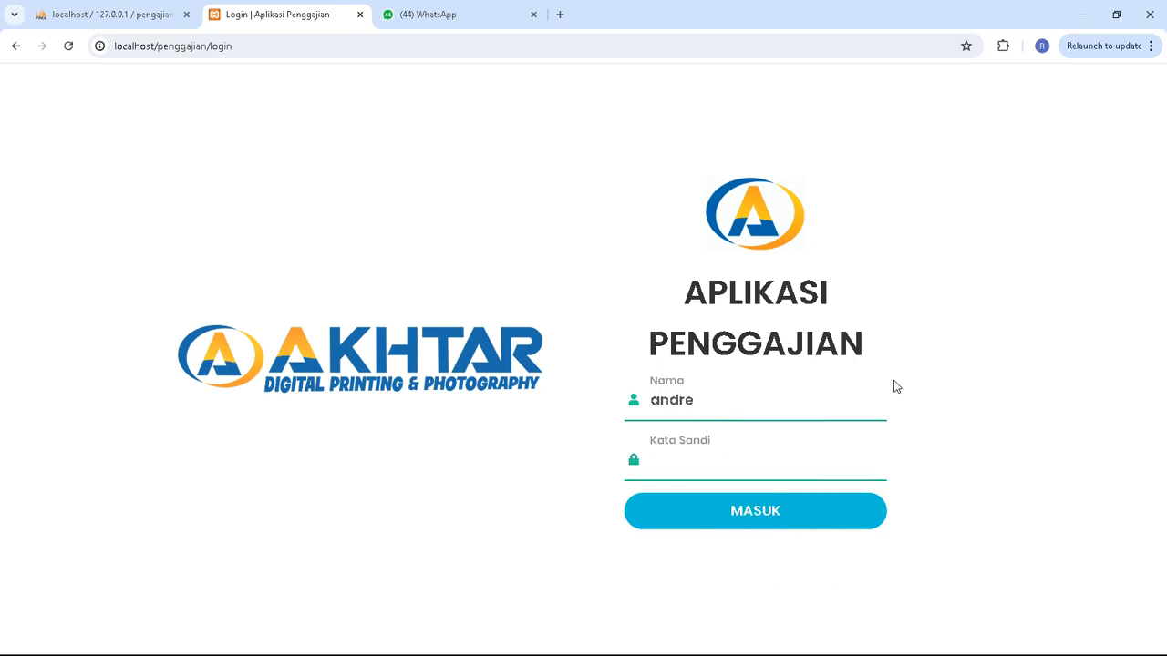
pyautogui.write('••••••••••')
pyautogui.press('Return')
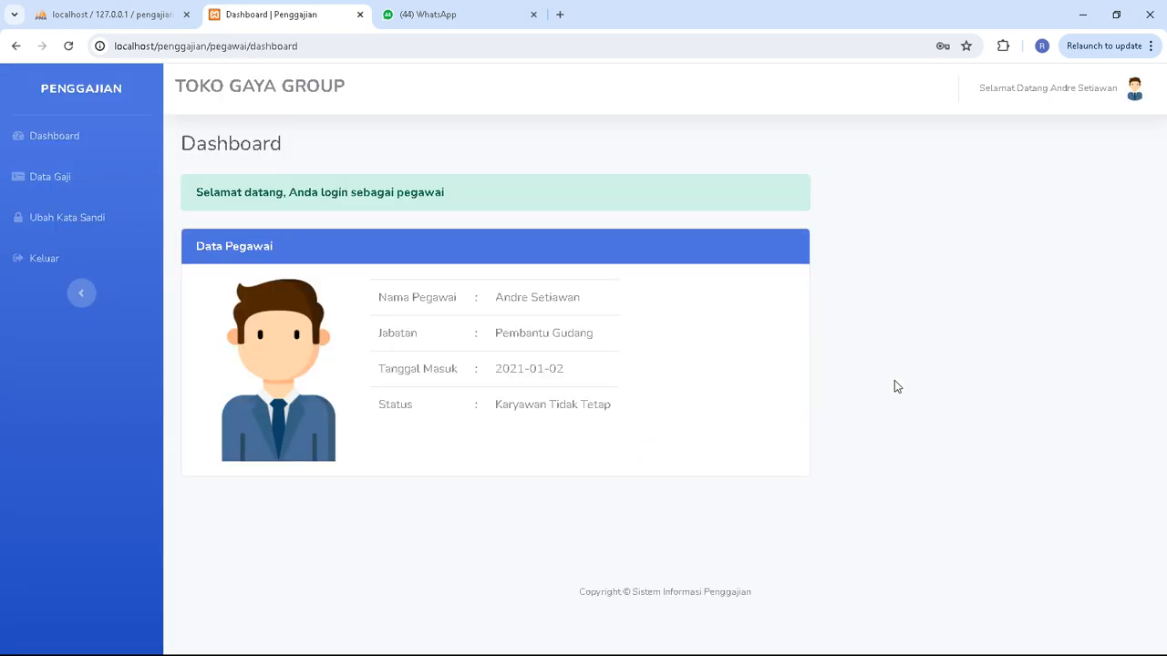
# - Open the employee's Data Gaji page and examine the Uang Lembur column
pyautogui.click(63, 182)
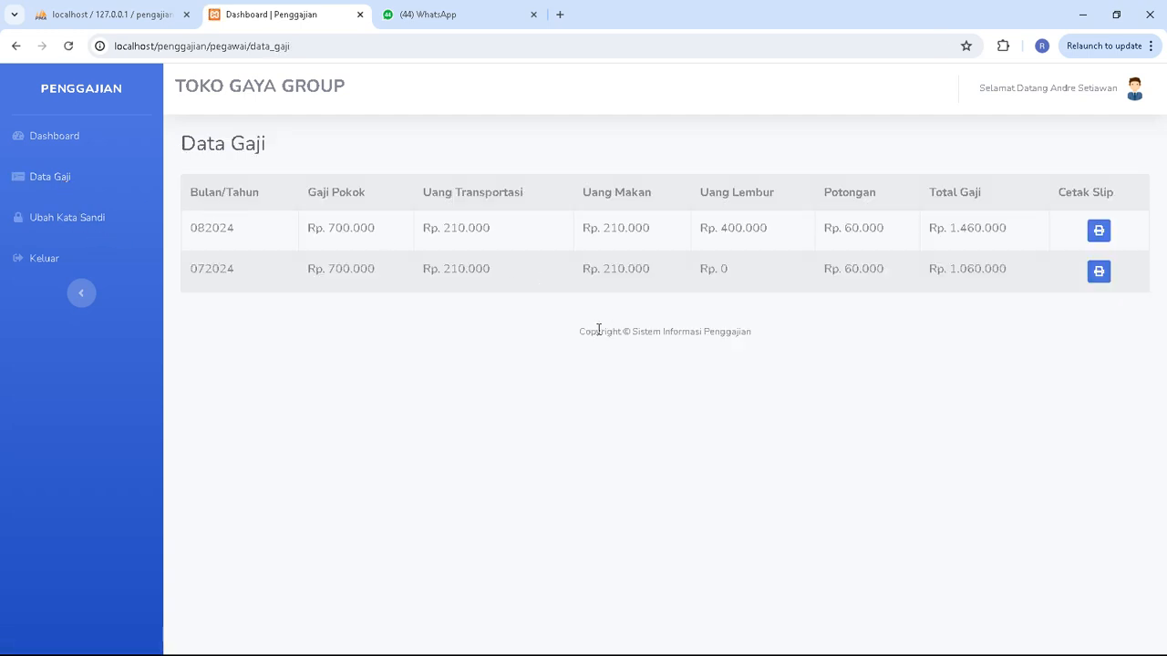
pyautogui.moveTo(691, 169); pyautogui.dragTo(766, 310)
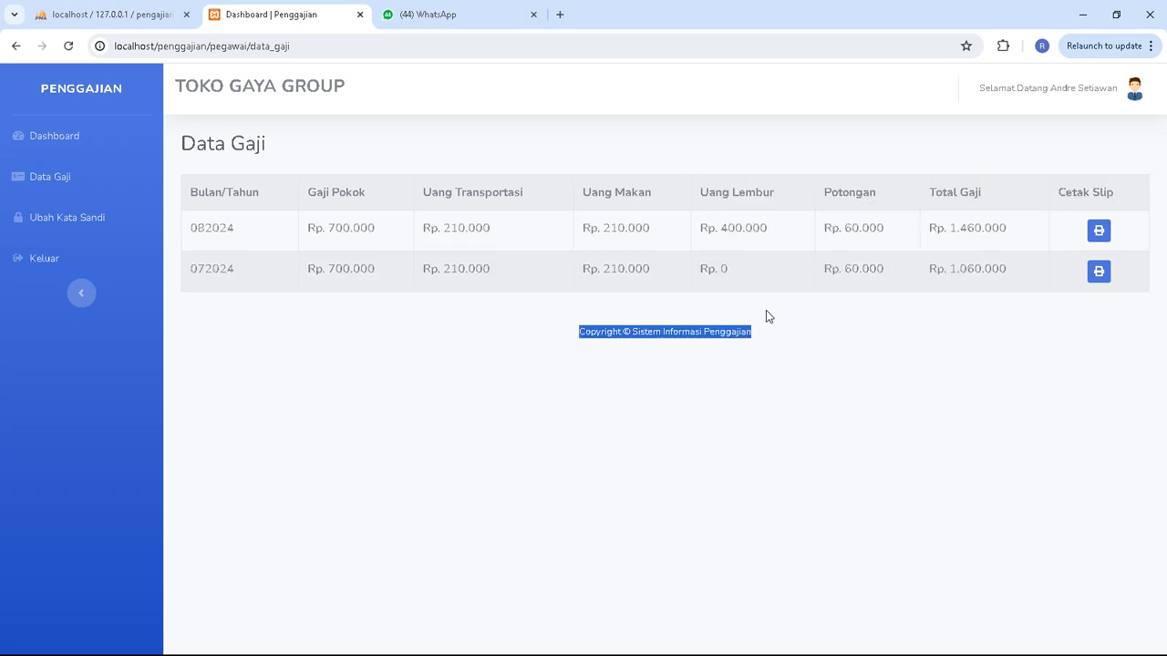
pyautogui.click(786, 185)
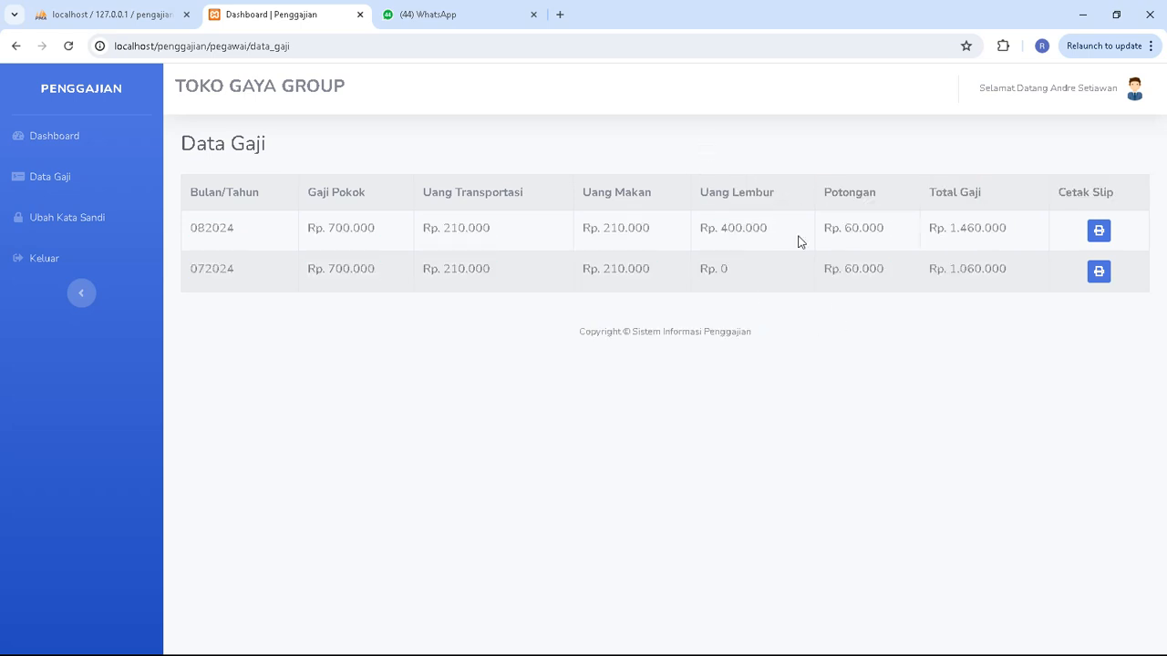
# - Open the pay slip for 082024, dismiss the print preview, check the Uang Lembur line and return to the salary data
pyautogui.click(1098, 231)
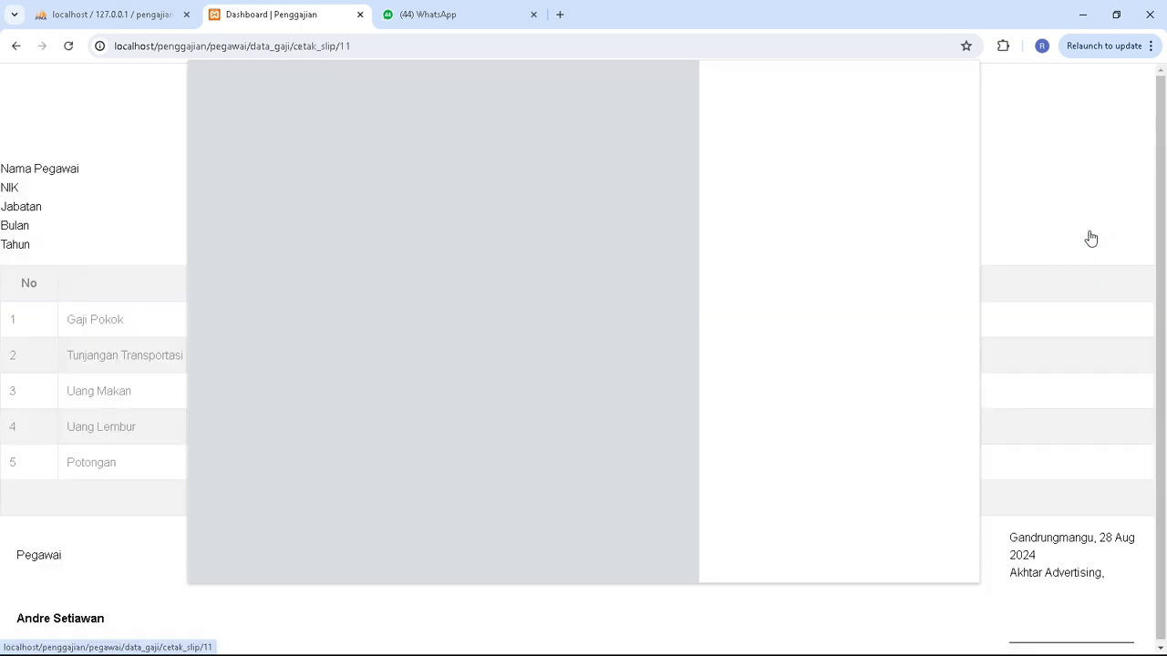
pyautogui.click(928, 554)
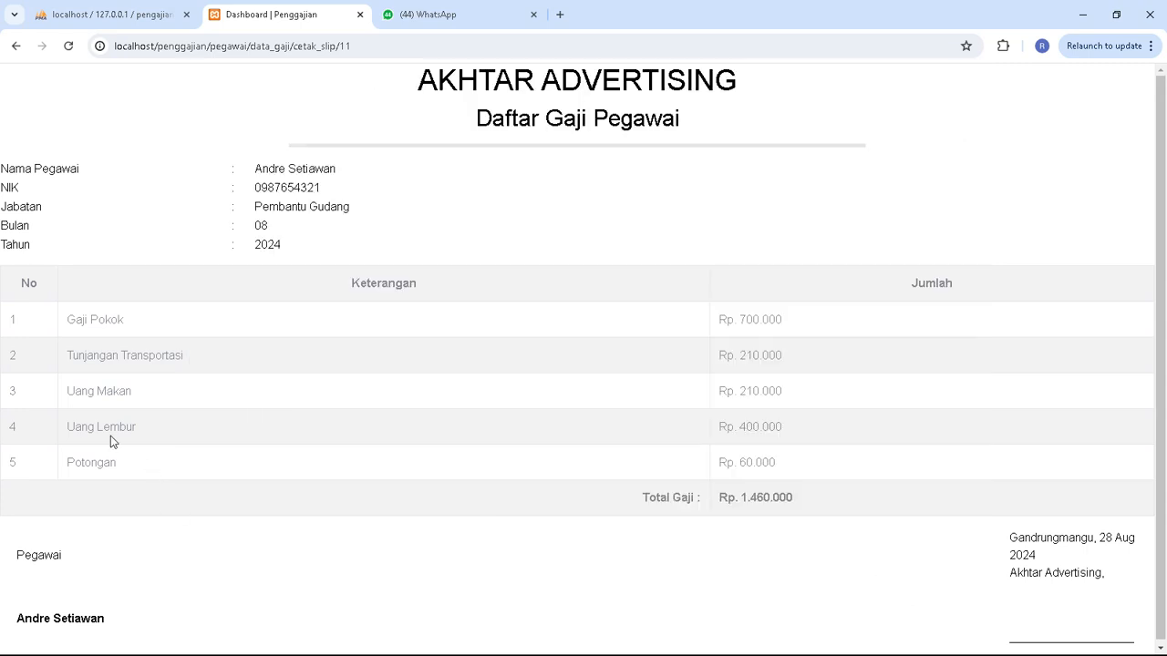
pyautogui.moveTo(70, 426); pyautogui.dragTo(820, 439)
pyautogui.click(819, 438)
pyautogui.click(15, 45)
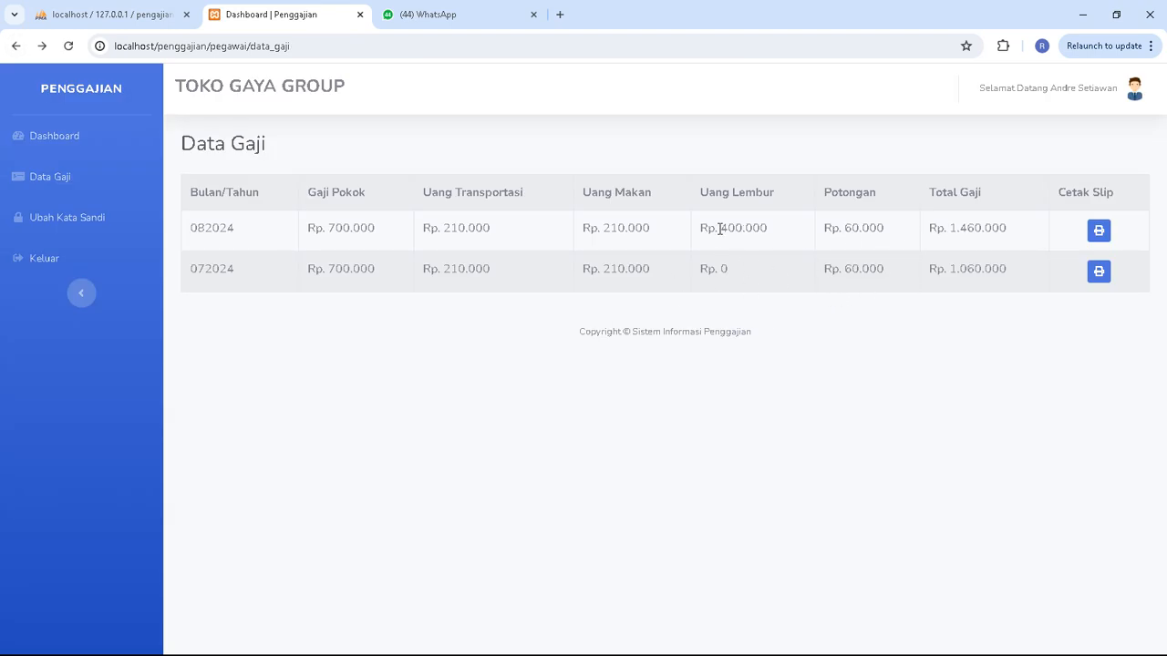
# - Examine the Uang Lembur amounts of the 082024 and 072024 salary rows
pyautogui.moveTo(720, 227); pyautogui.dragTo(776, 222)
pyautogui.click(747, 188)
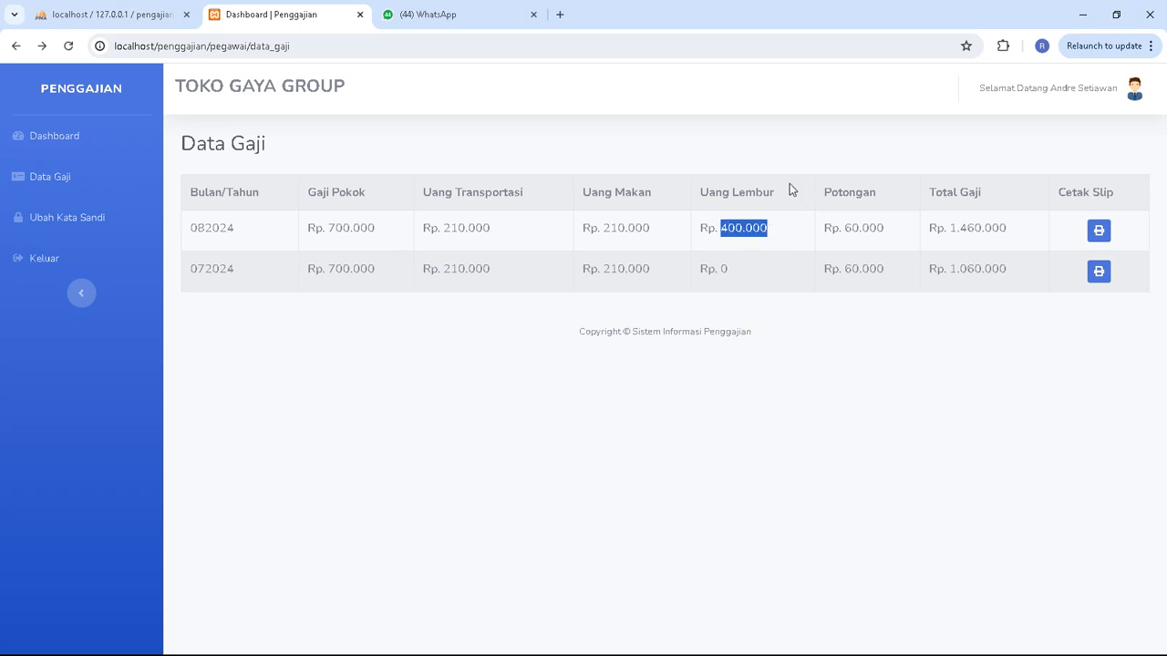
pyautogui.click(745, 255)
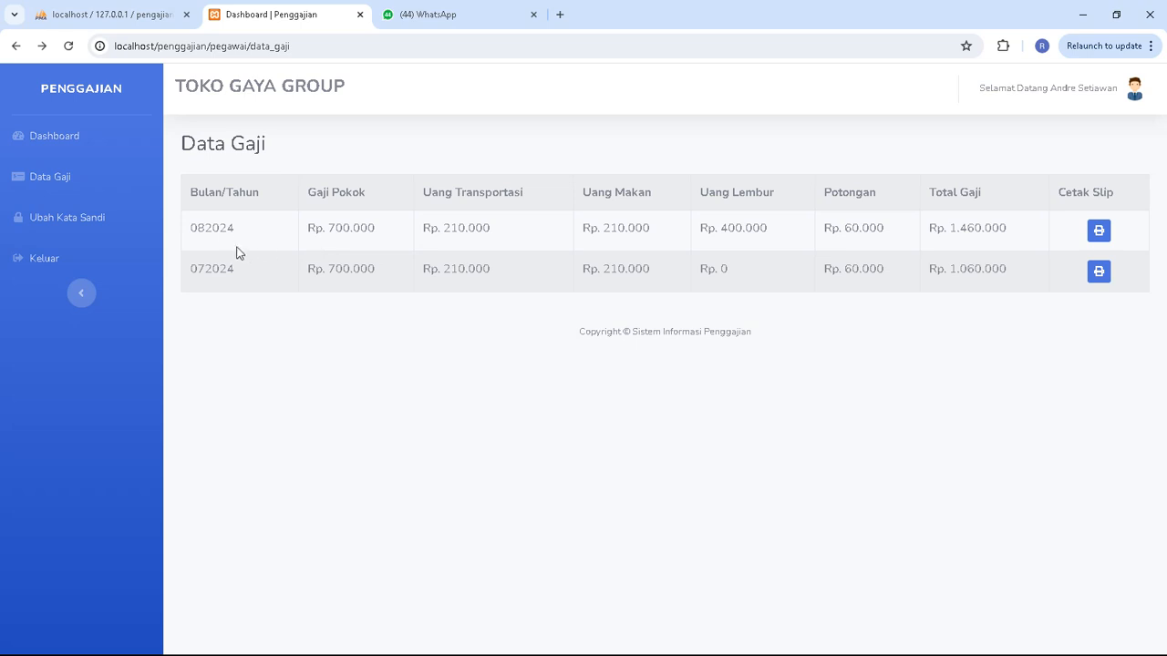
pyautogui.moveTo(194, 228); pyautogui.dragTo(310, 235)
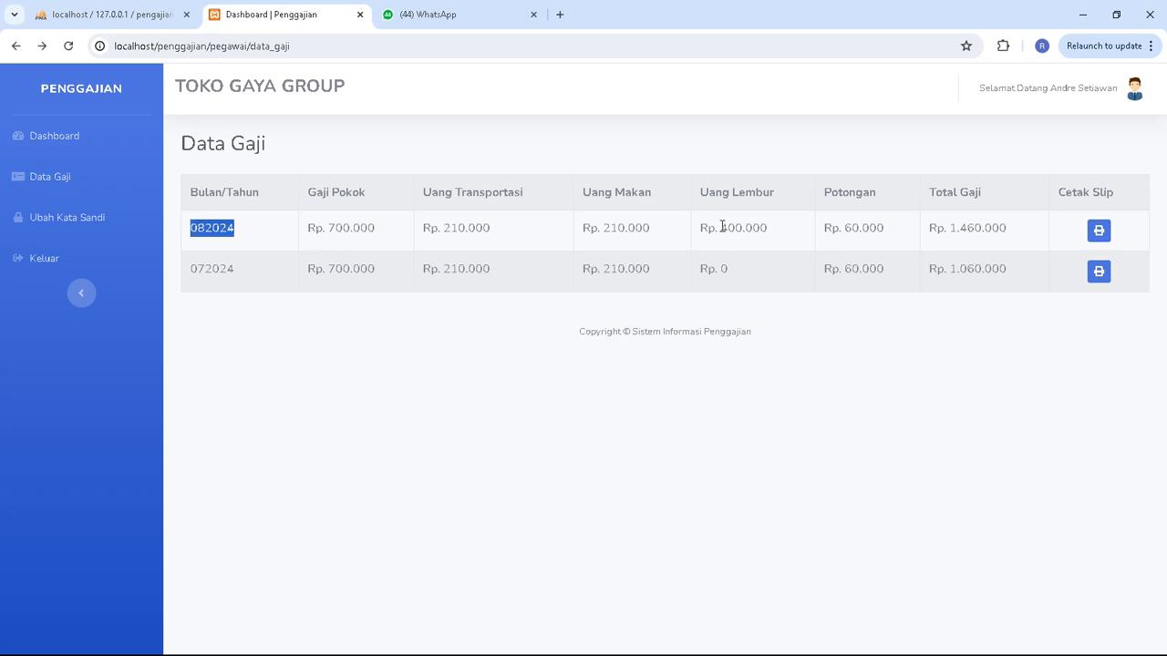
pyautogui.moveTo(722, 226); pyautogui.dragTo(802, 231)
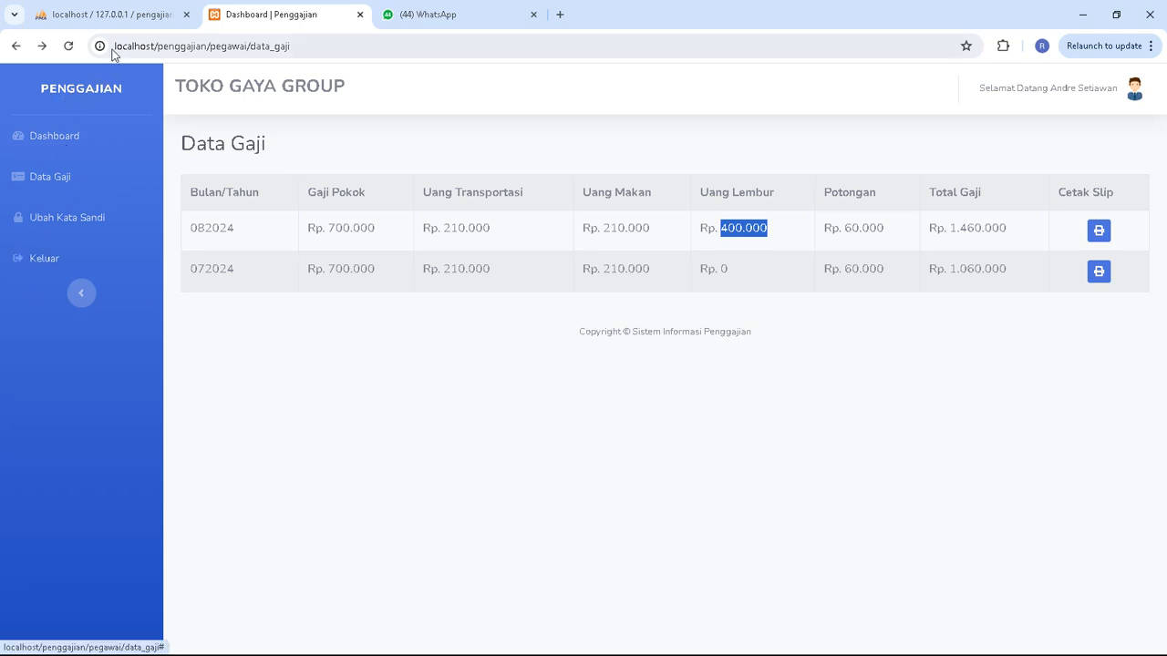
# - Glance at the attendance table in phpMyAdmin, return to the payroll application's Dashboard and check the employee's Jabatan
pyautogui.click(122, 16)
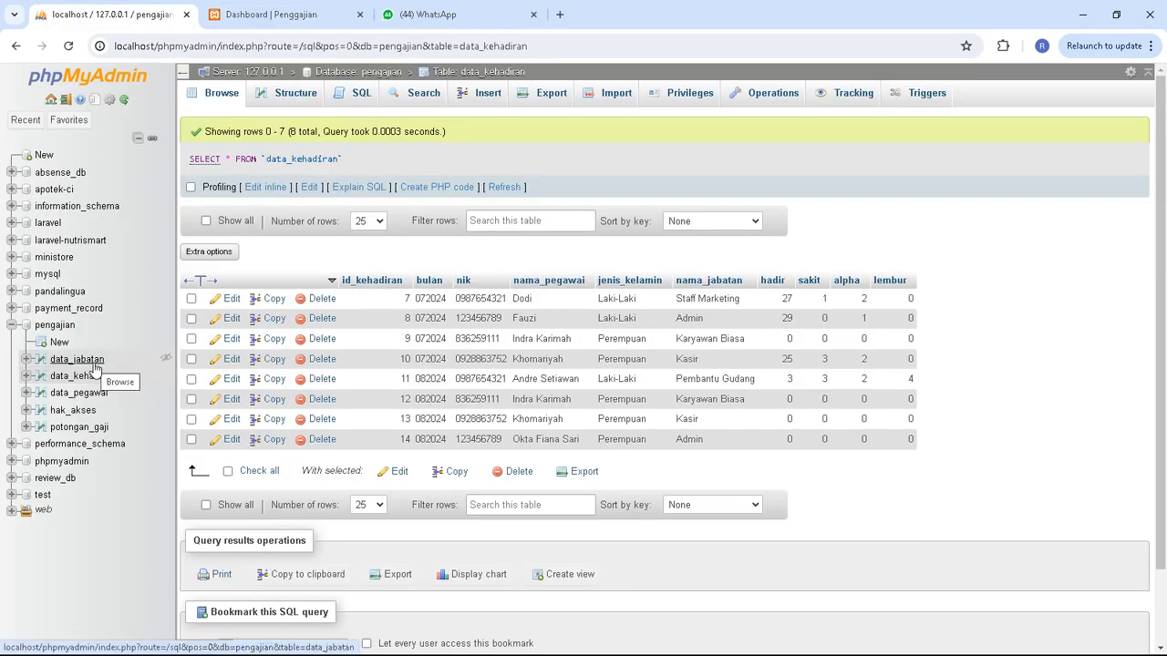
pyautogui.click(264, 14)
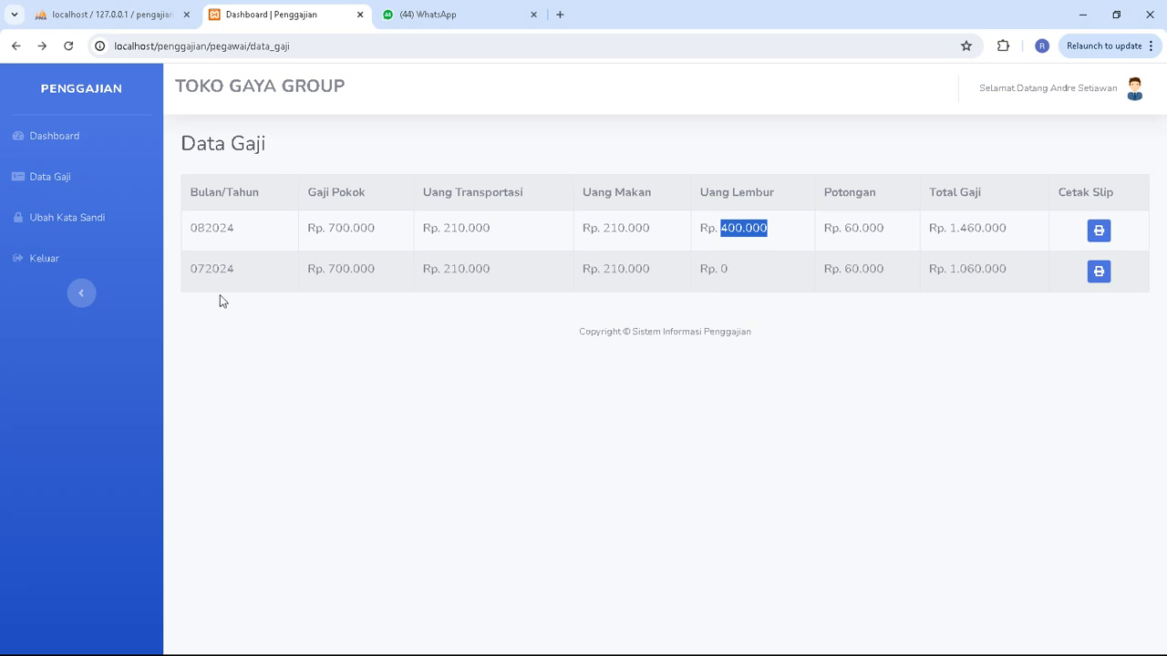
pyautogui.click(53, 138)
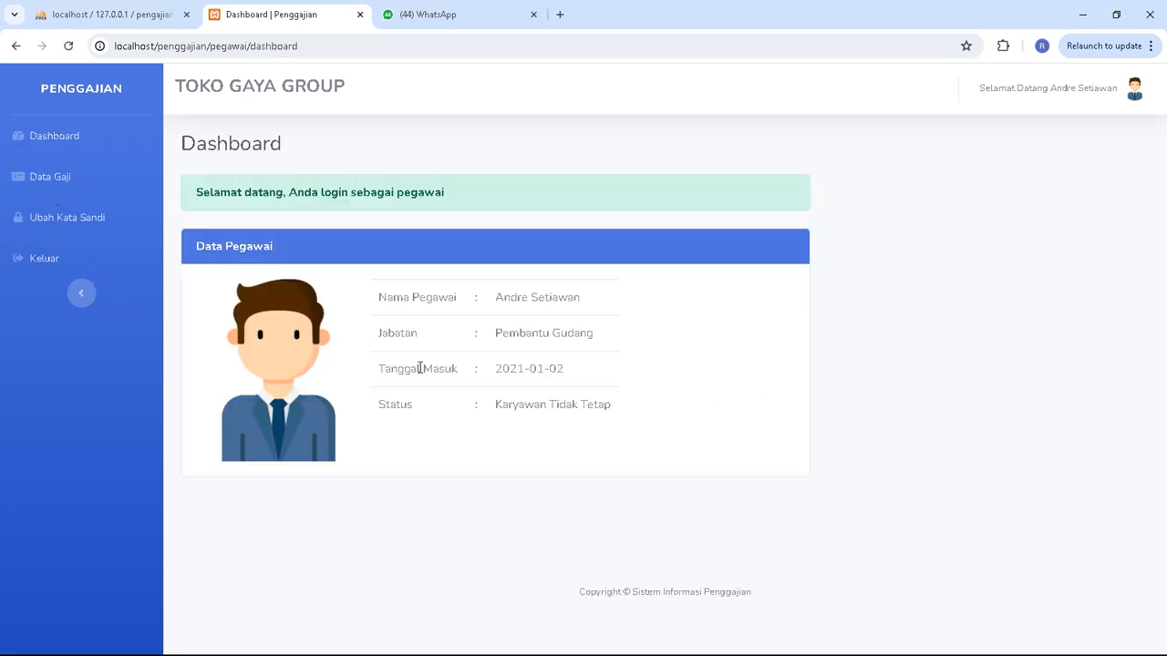
pyautogui.moveTo(376, 335); pyautogui.dragTo(613, 411)
pyautogui.click(667, 342)
pyautogui.moveTo(381, 337); pyautogui.dragTo(501, 336)
pyautogui.click(613, 343)
# - Look up the uang_lembur rate for Pembantu Gudang in phpMyAdmin's data_jabatan table and compare it with the 082024 overtime pay in Data Gaji
pyautogui.click(79, 10)
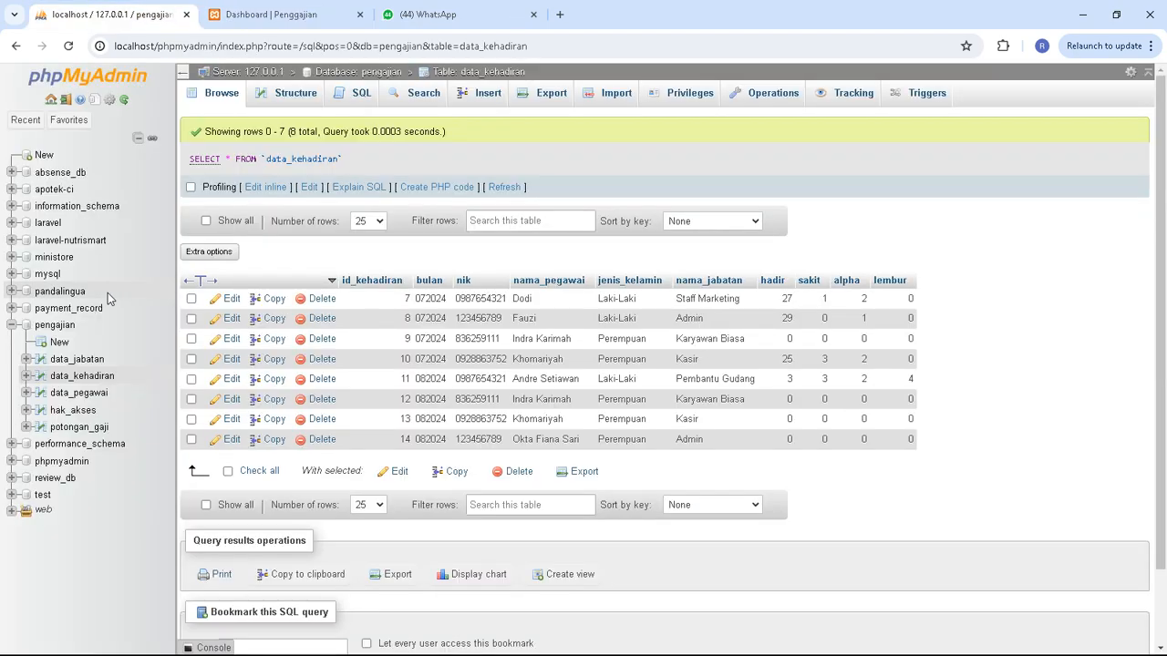
pyautogui.click(80, 361)
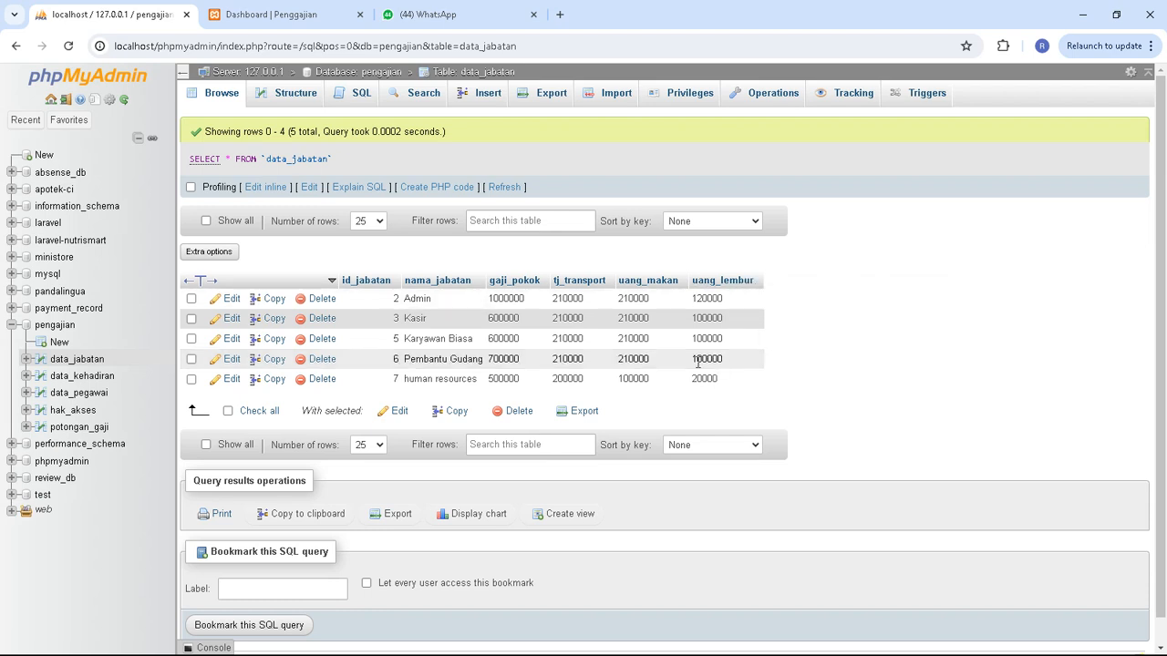
pyautogui.click(271, 13)
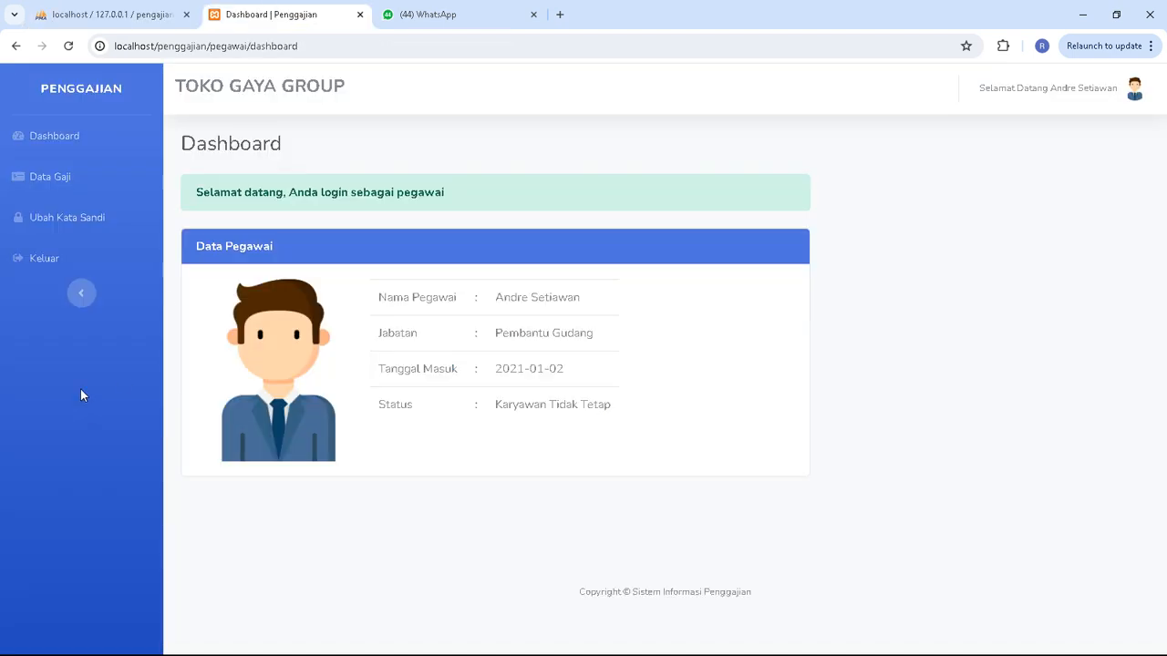
pyautogui.click(52, 180)
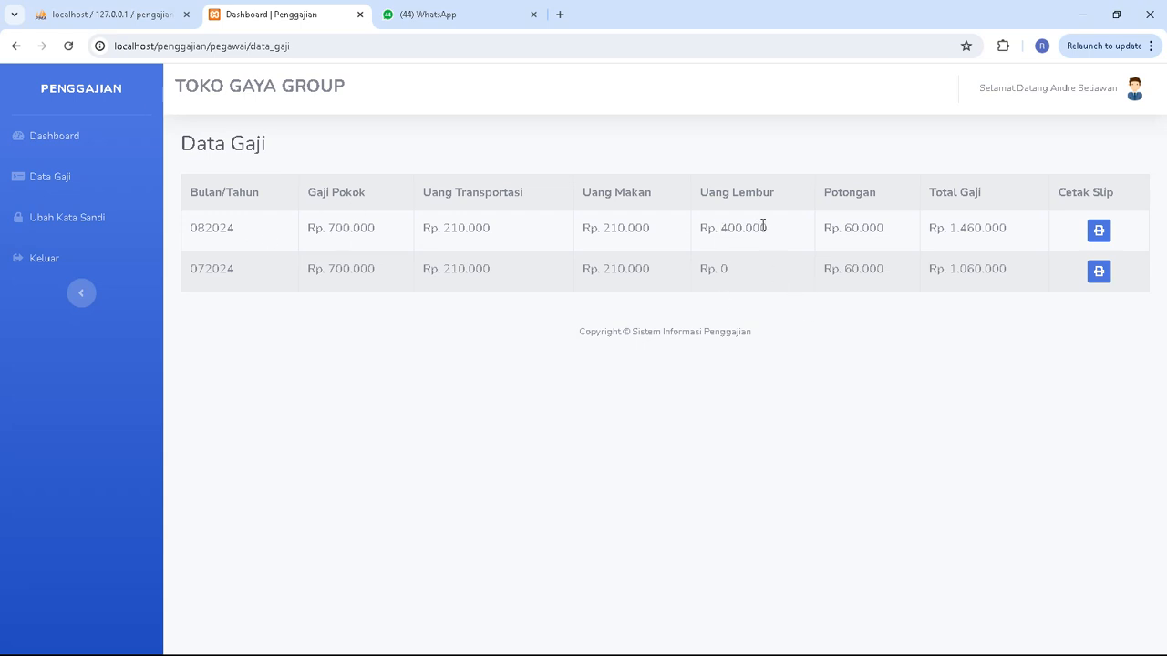
pyautogui.moveTo(725, 232); pyautogui.dragTo(805, 239)
pyautogui.click(787, 248)
# - Look up the employee's lembur entry in phpMyAdmin's data_kehadiran table and compare it with the 082024 overtime pay in Data Gaji
pyautogui.click(109, 15)
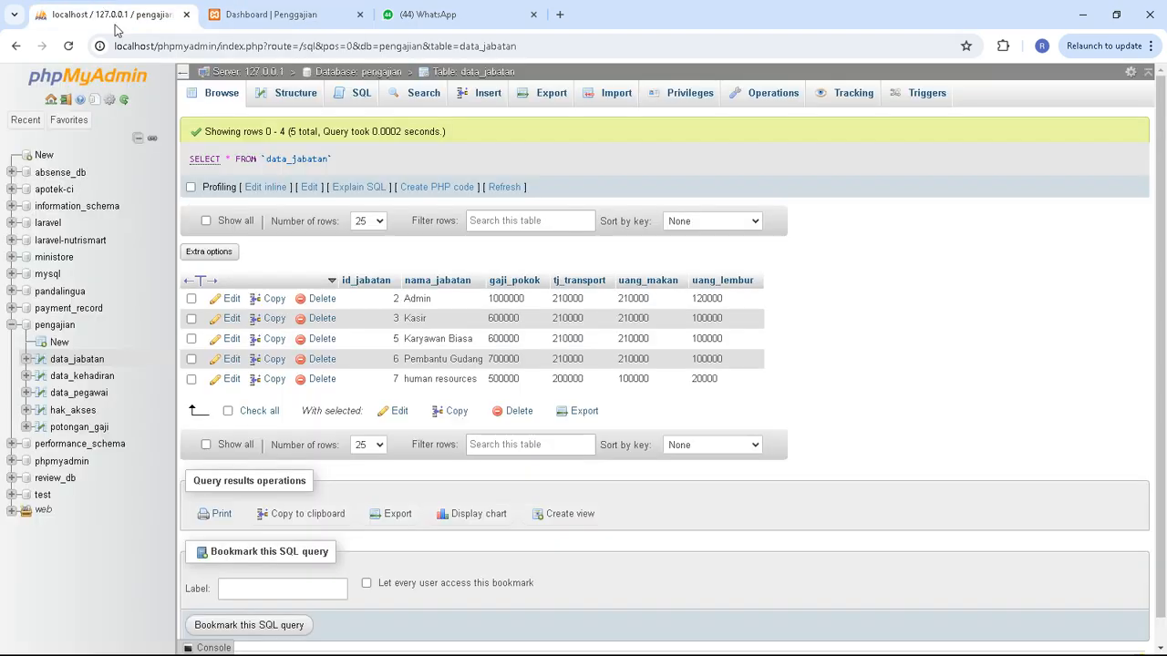
pyautogui.click(82, 375)
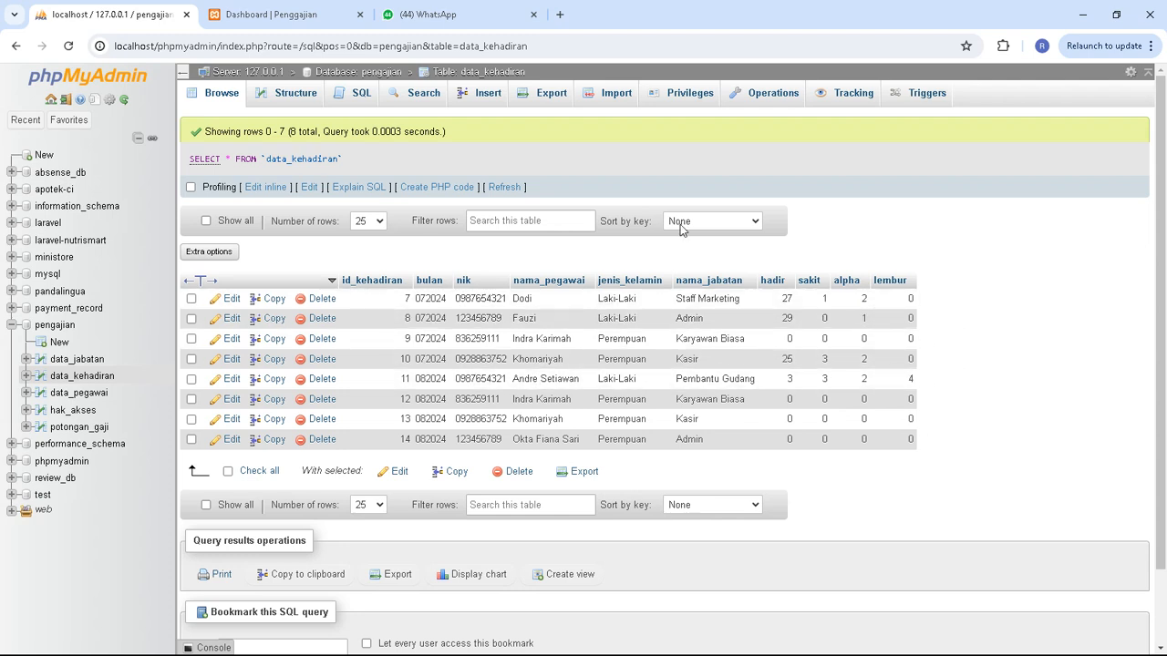
pyautogui.click(274, 15)
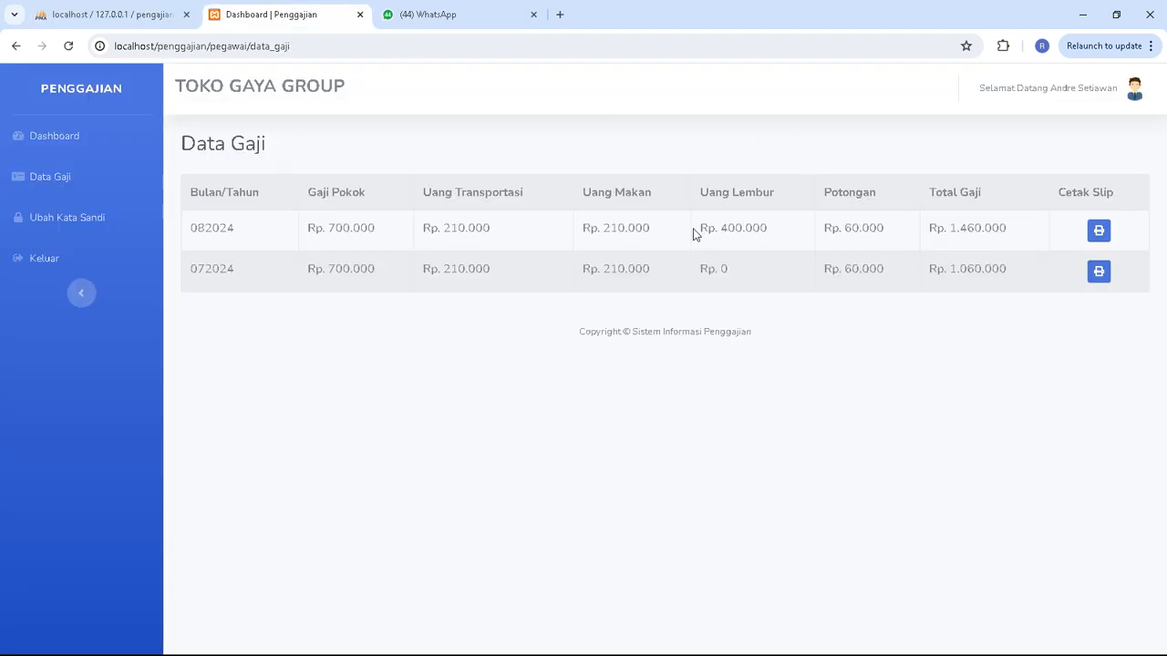
pyautogui.moveTo(693, 234); pyautogui.dragTo(764, 229)
pyautogui.click(791, 226)
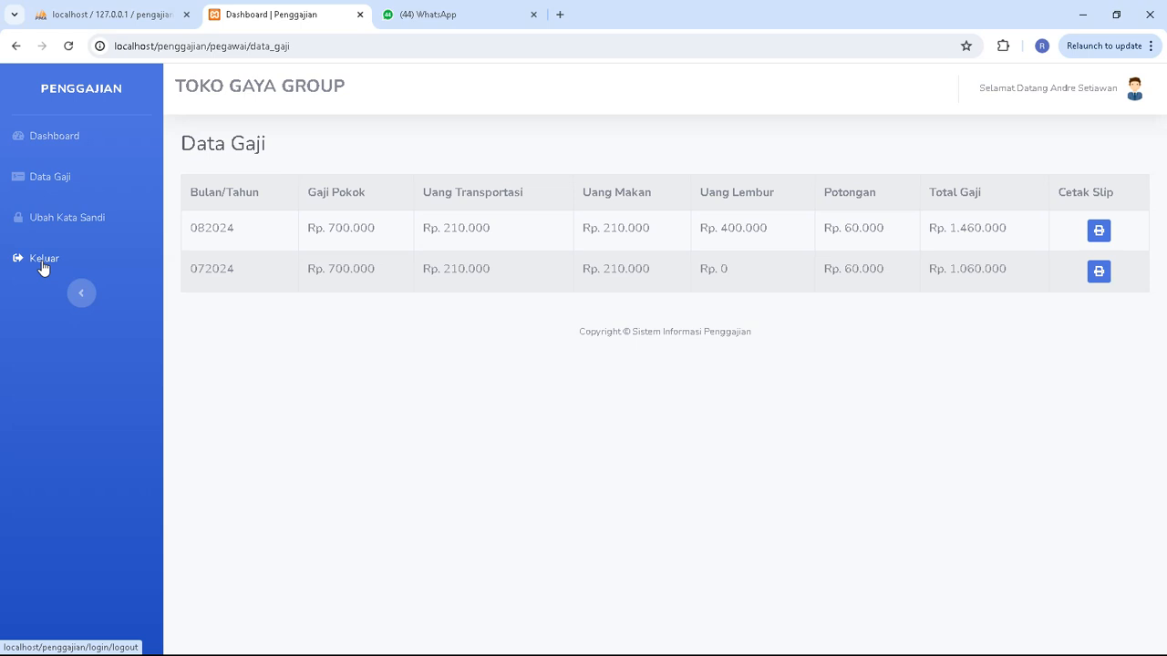
# - Log out of the employee account and log in with the administrator's user name and account password
pyautogui.click(42, 264)
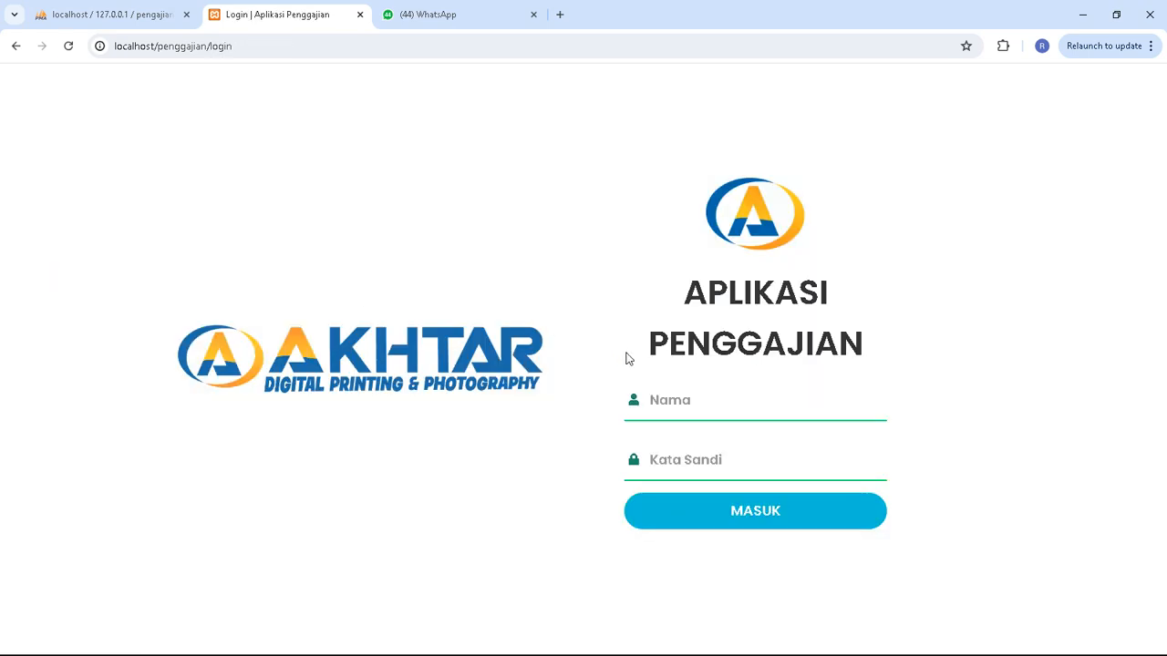
pyautogui.click(687, 401)
pyautogui.write('sa')
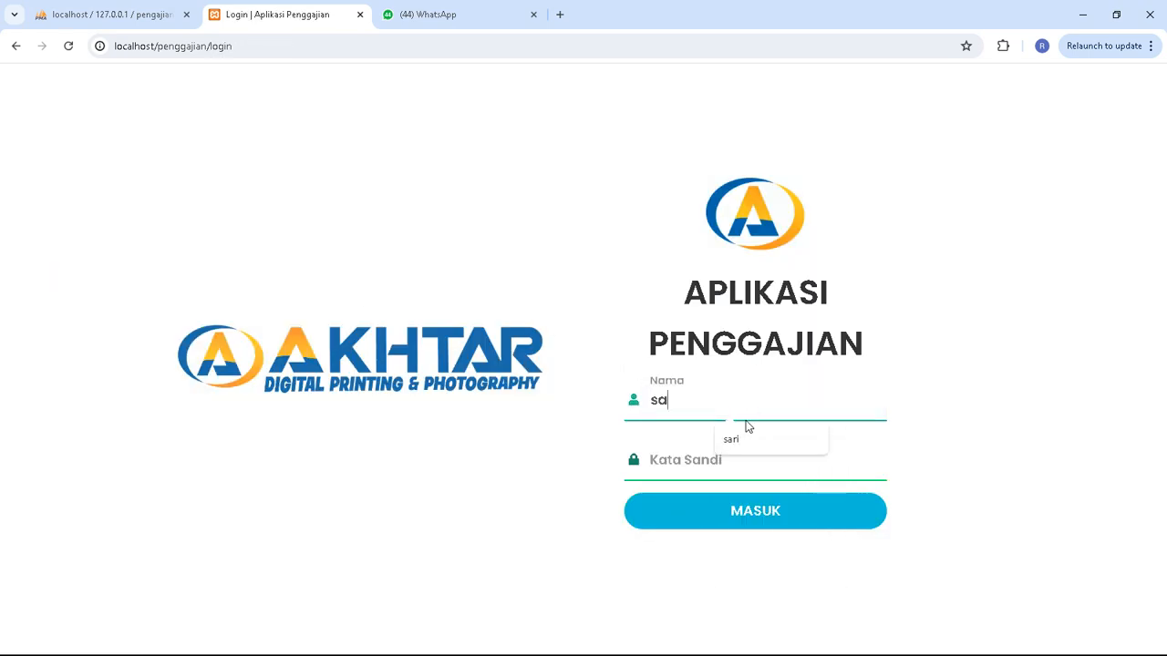
pyautogui.write('ri')
pyautogui.press('Tab')
pyautogui.write('•')
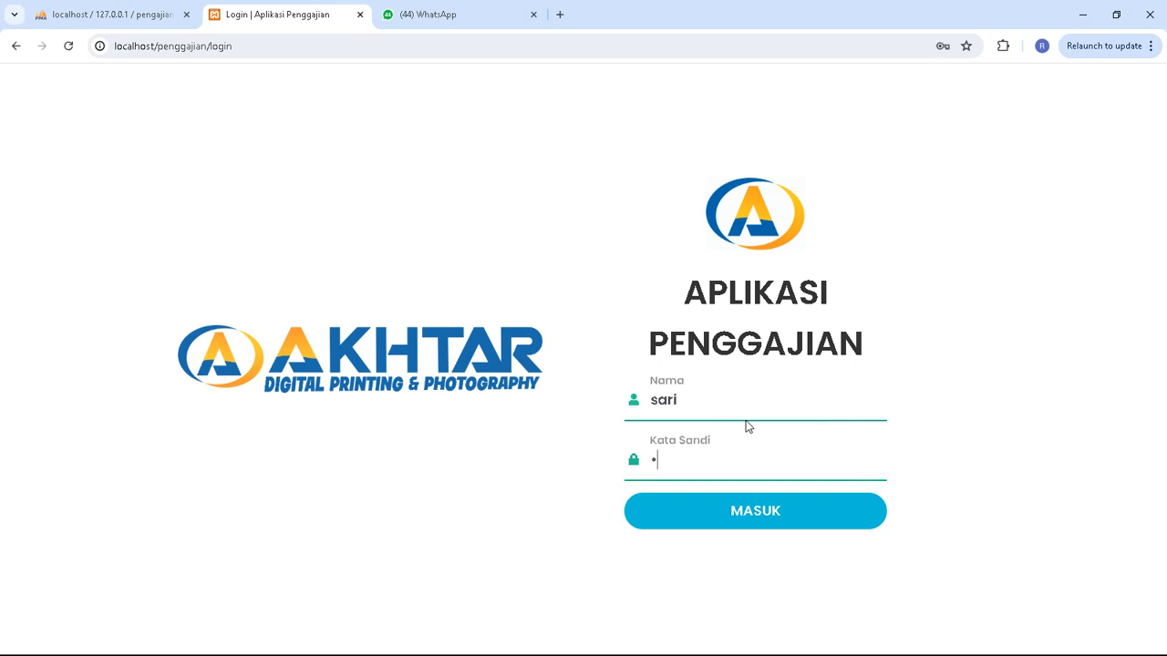
pyautogui.press('Return')
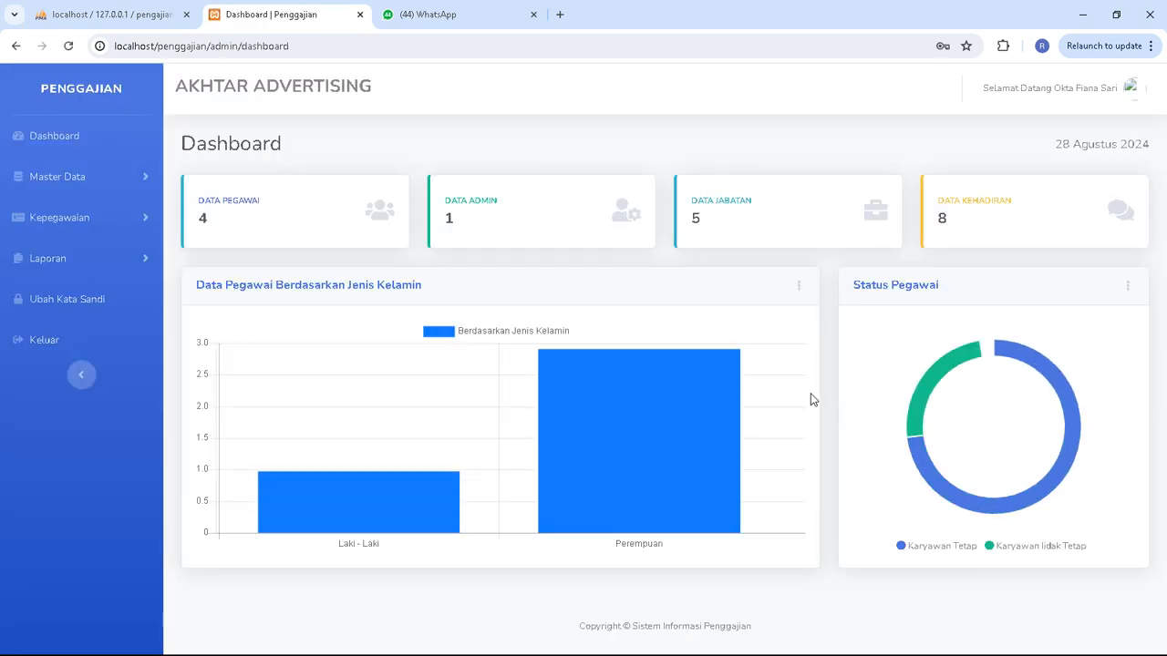
# - Review the Data Pegawai list, followed by the Data Jabatan list with its overtime rates
pyautogui.click(74, 185)
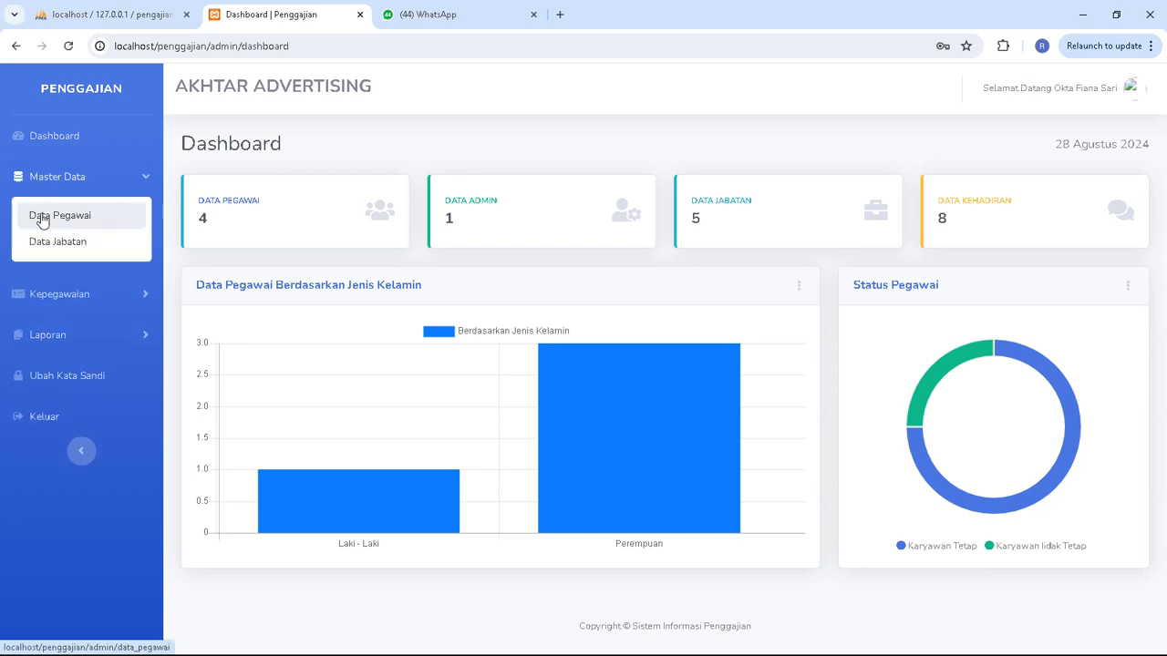
pyautogui.click(46, 218)
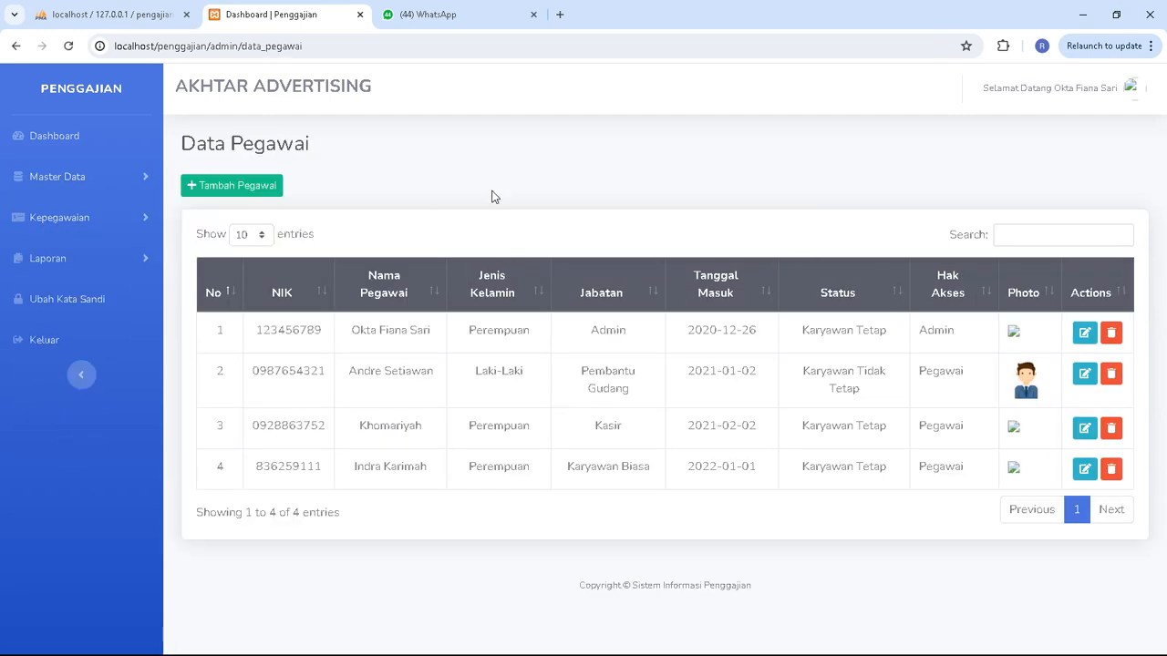
pyautogui.click(57, 177)
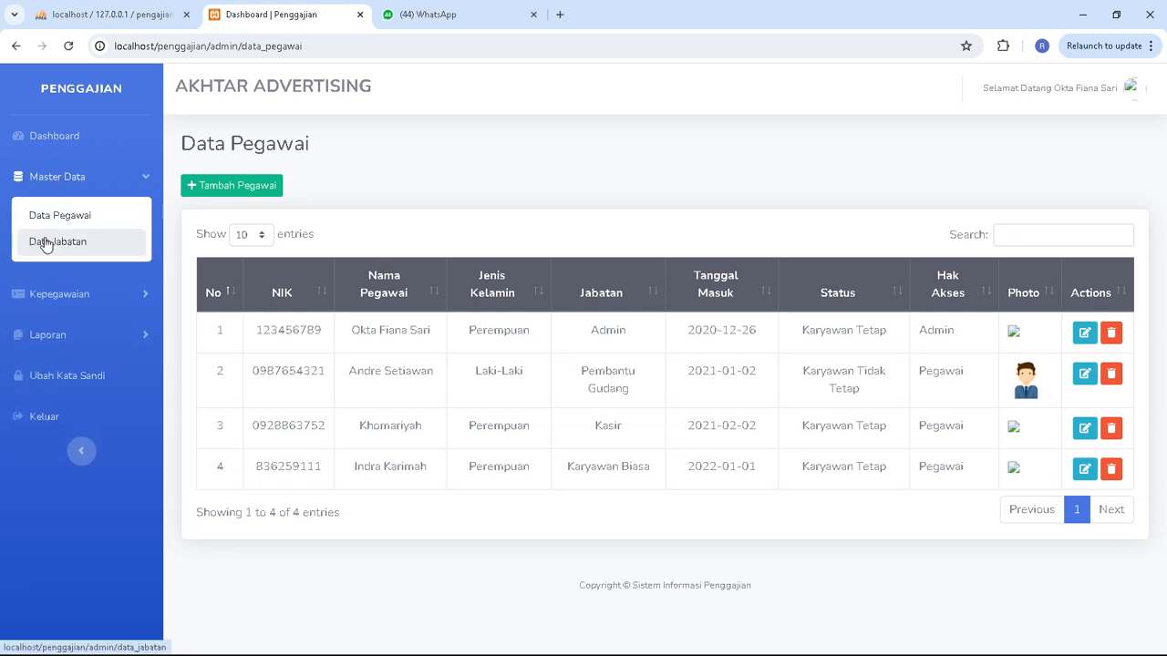
pyautogui.click(46, 243)
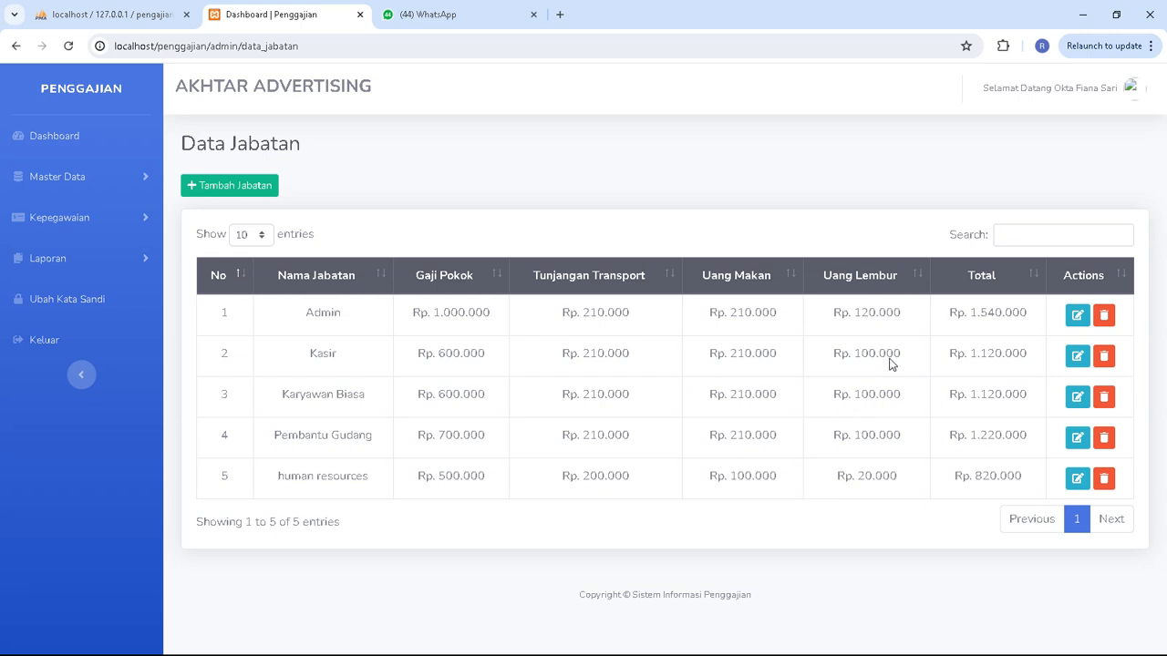
# - View the Admin position's update form and return to the Data Jabatan list without saving
pyautogui.click(1077, 316)
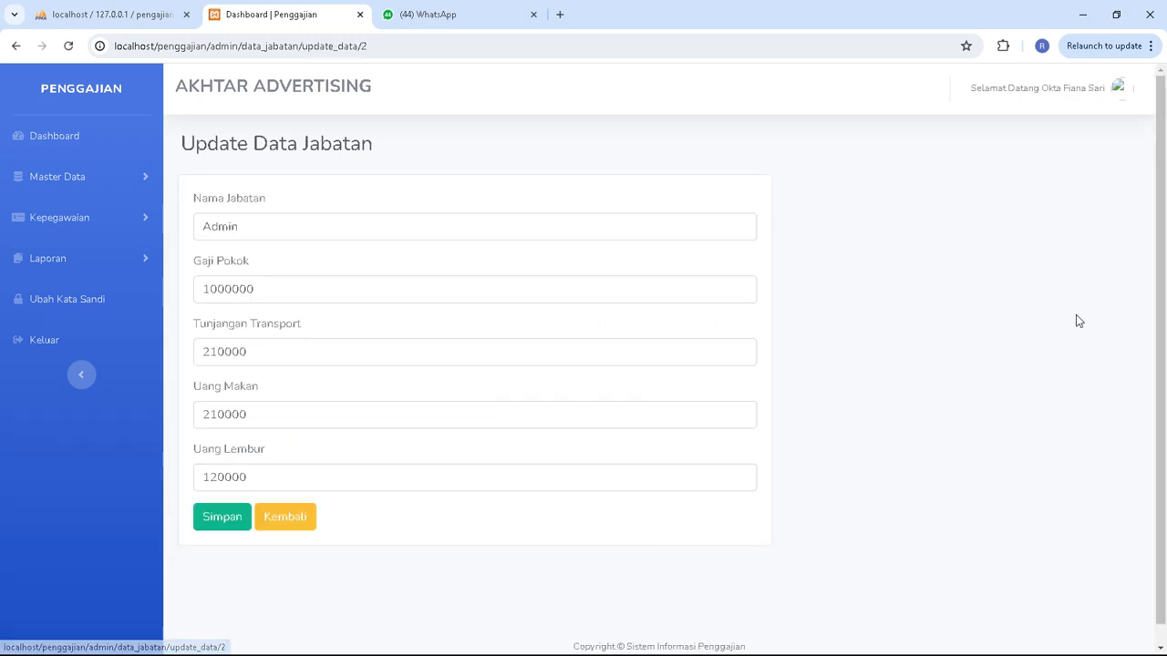
pyautogui.click(302, 521)
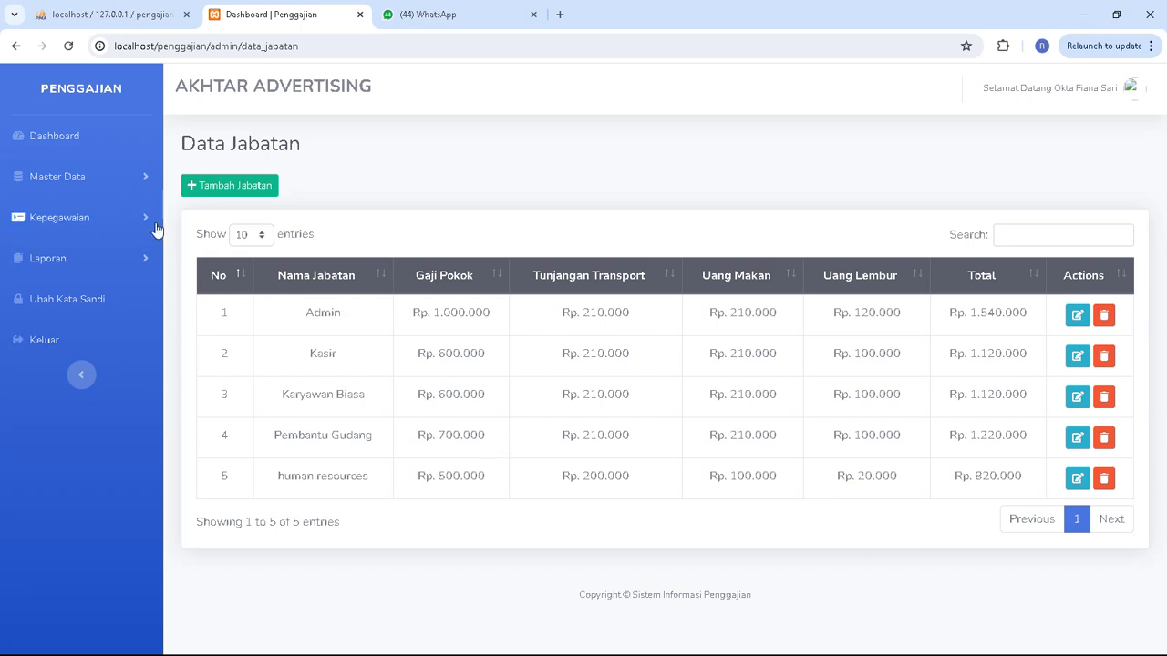
# - Review the employee attendance list in Data Presensi, including the Lembur column, for August 2024
pyautogui.click(102, 220)
pyautogui.click(81, 262)
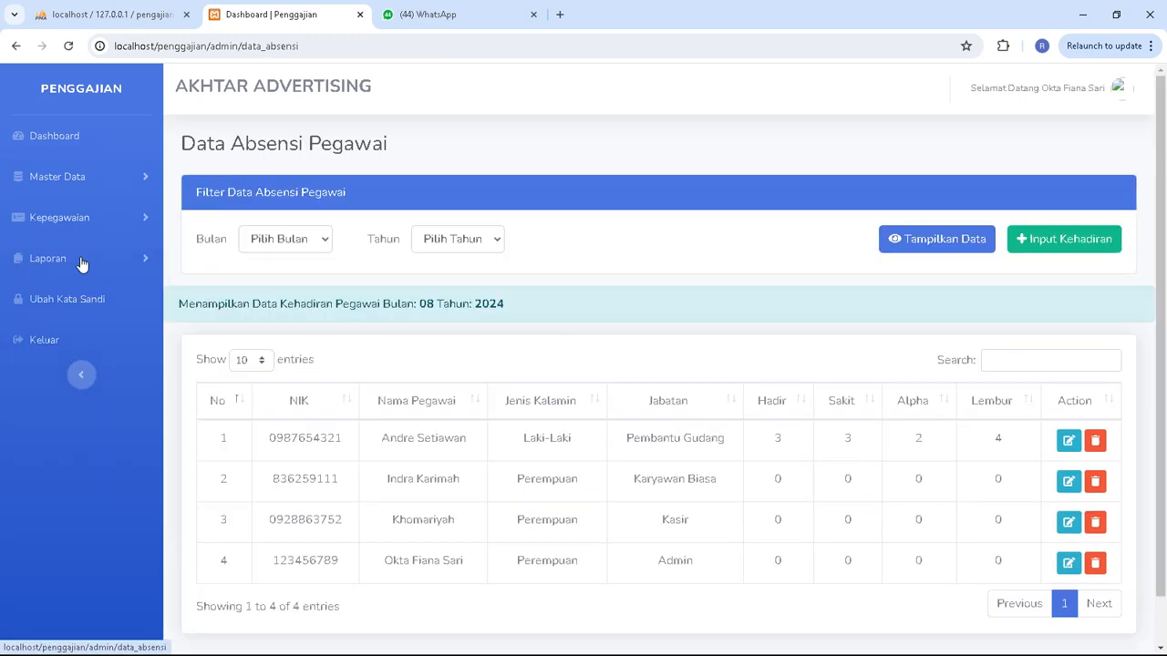
pyautogui.scroll(-1, 700, 419)
pyautogui.scroll(1, 700, 417)
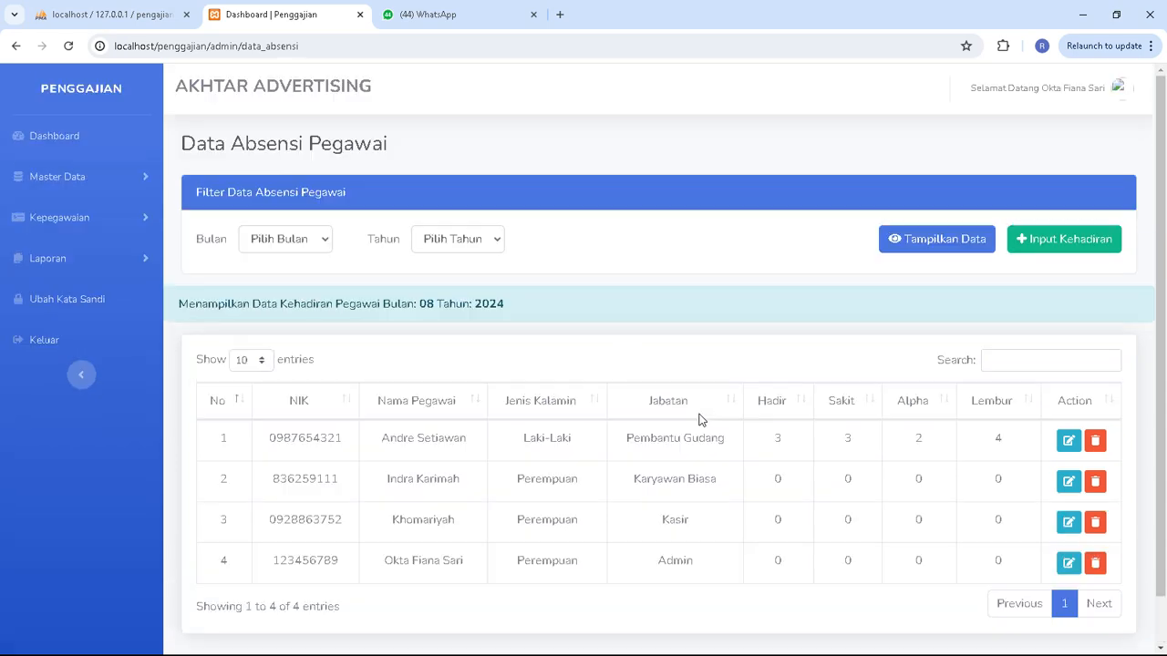
# - Review the Data Gaji list for August 2024, including each employee's overtime pay and total salary
pyautogui.click(58, 262)
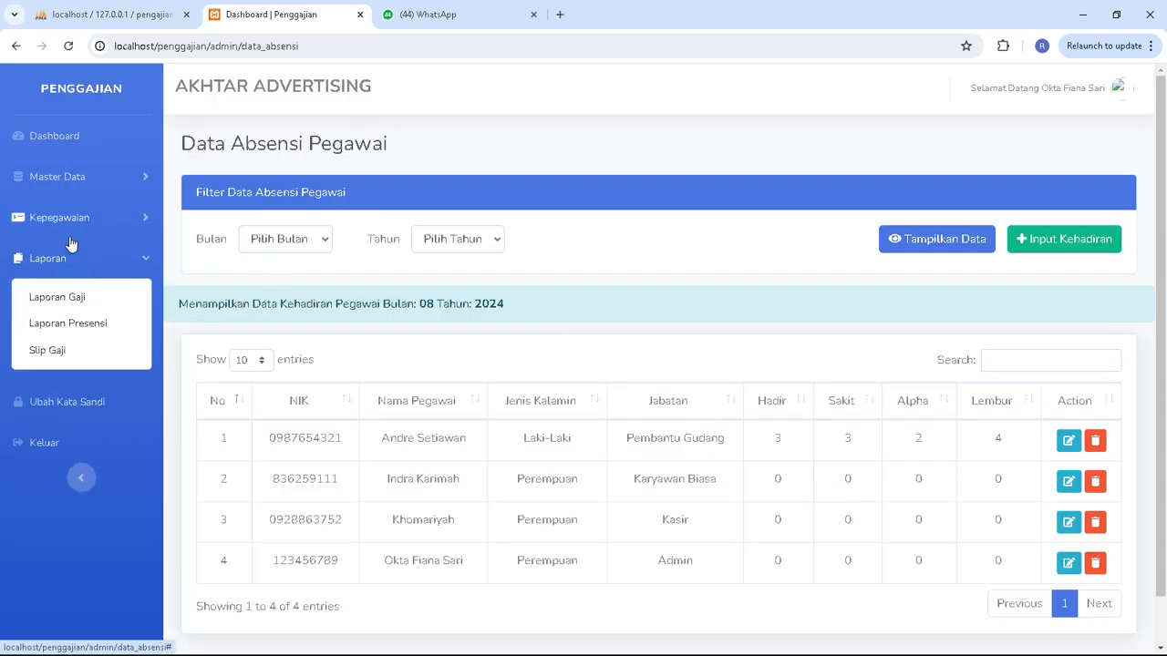
pyautogui.click(69, 221)
pyautogui.click(79, 315)
pyautogui.scroll(-4, 578, 385)
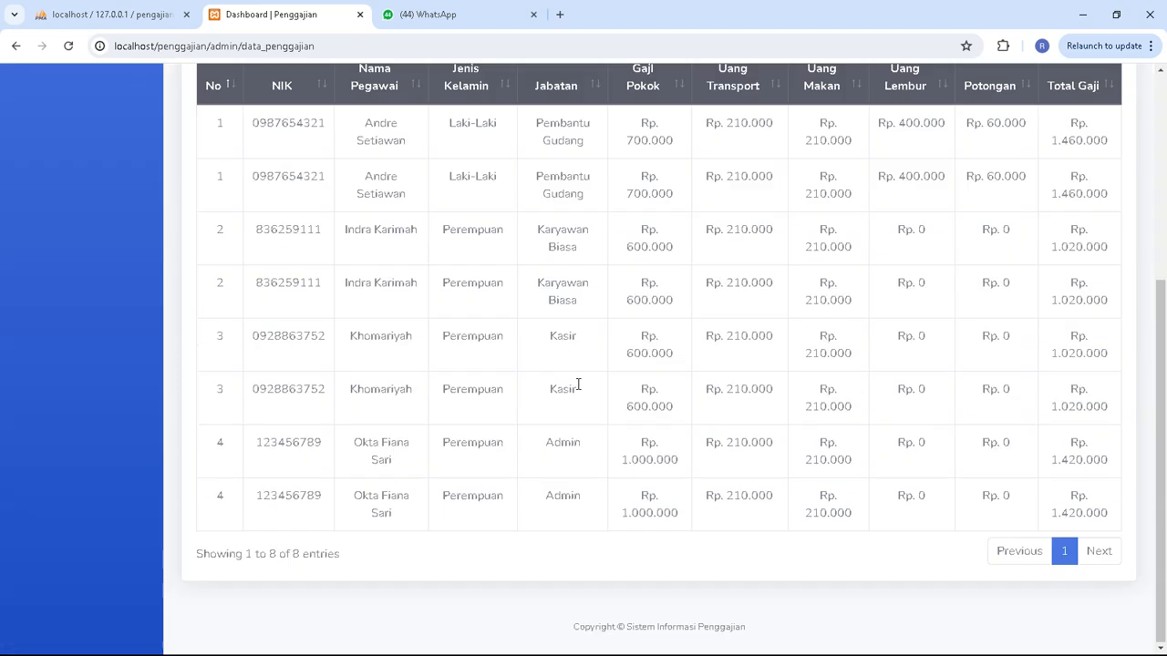
pyautogui.scroll(3, 261, 300)
pyautogui.scroll(-3, 353, 331)
pyautogui.scroll(1, 355, 328)
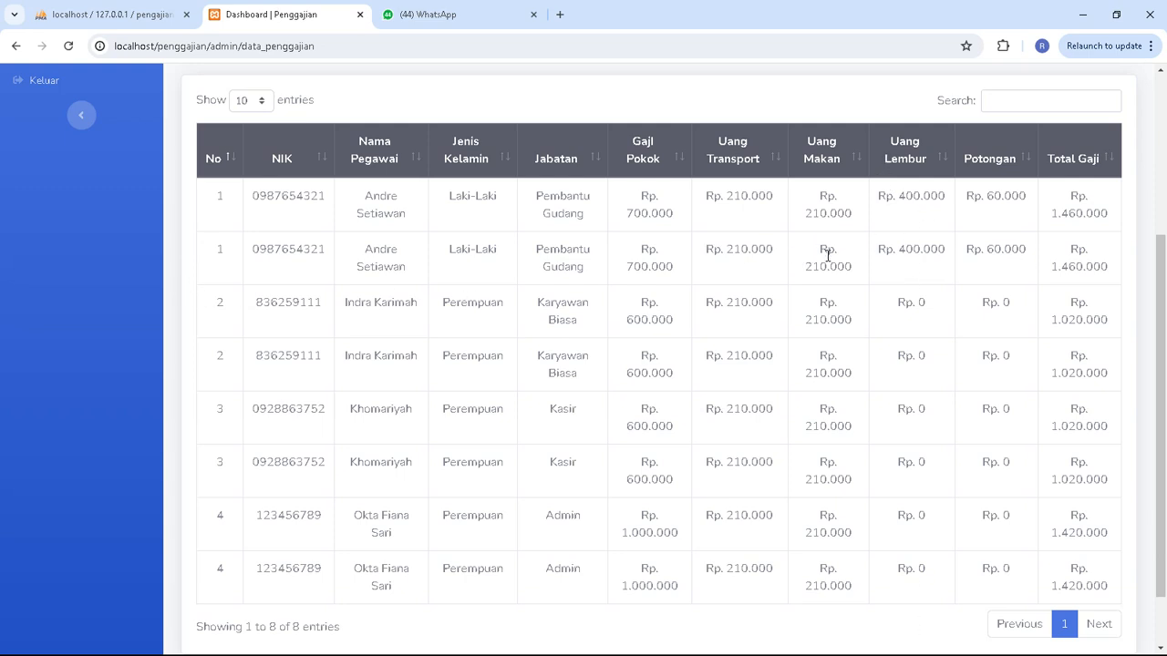
pyautogui.scroll(3, 1053, 271)
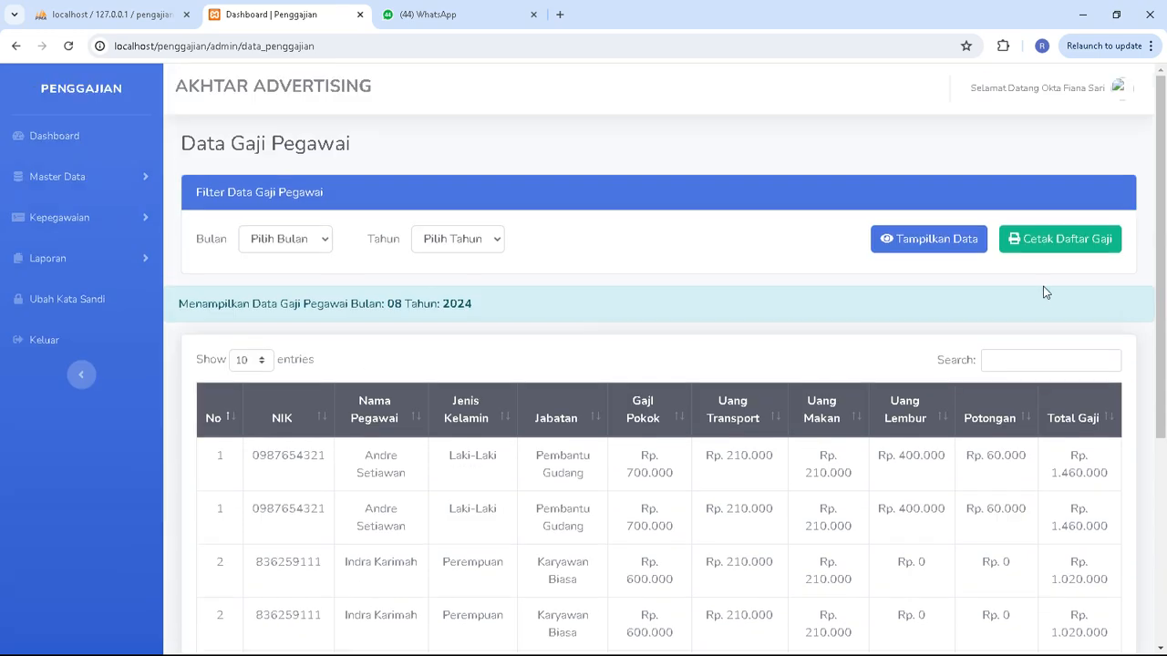
# - View the printable Daftar Gaji without printing, check the Pembantu Gudang employee's overtime rate and multiplier, and return to Data Gaji
pyautogui.click(1044, 241)
pyautogui.click(938, 555)
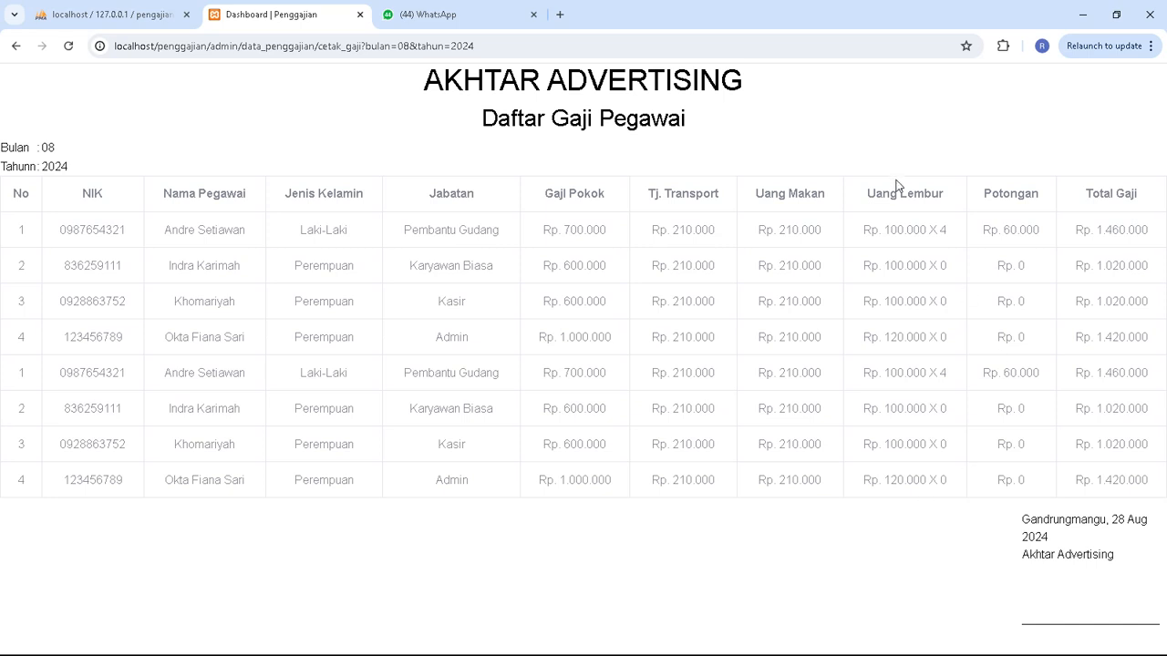
pyautogui.moveTo(940, 229); pyautogui.dragTo(954, 235)
pyautogui.click(951, 198)
pyautogui.moveTo(864, 231); pyautogui.dragTo(932, 233)
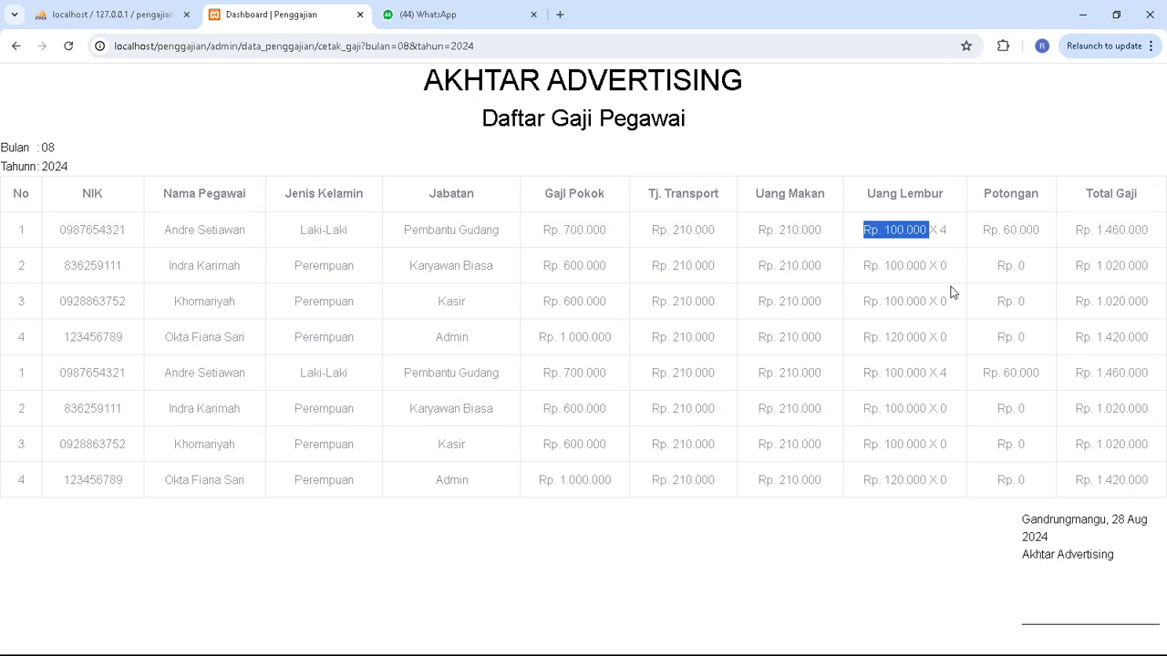
pyautogui.click(16, 45)
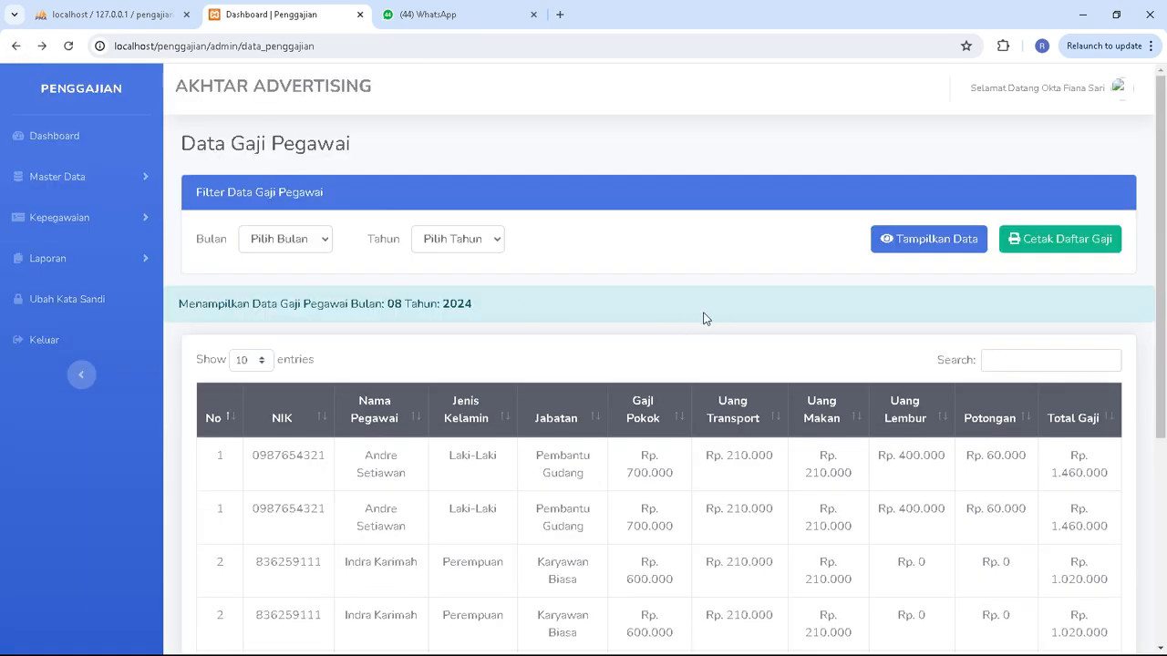
# - Generate the Laporan Gaji for Agustus 2024, dismiss the print dialog and return to the report filter
pyautogui.scroll(-4, 702, 318)
pyautogui.scroll(4, 407, 201)
pyautogui.click(70, 266)
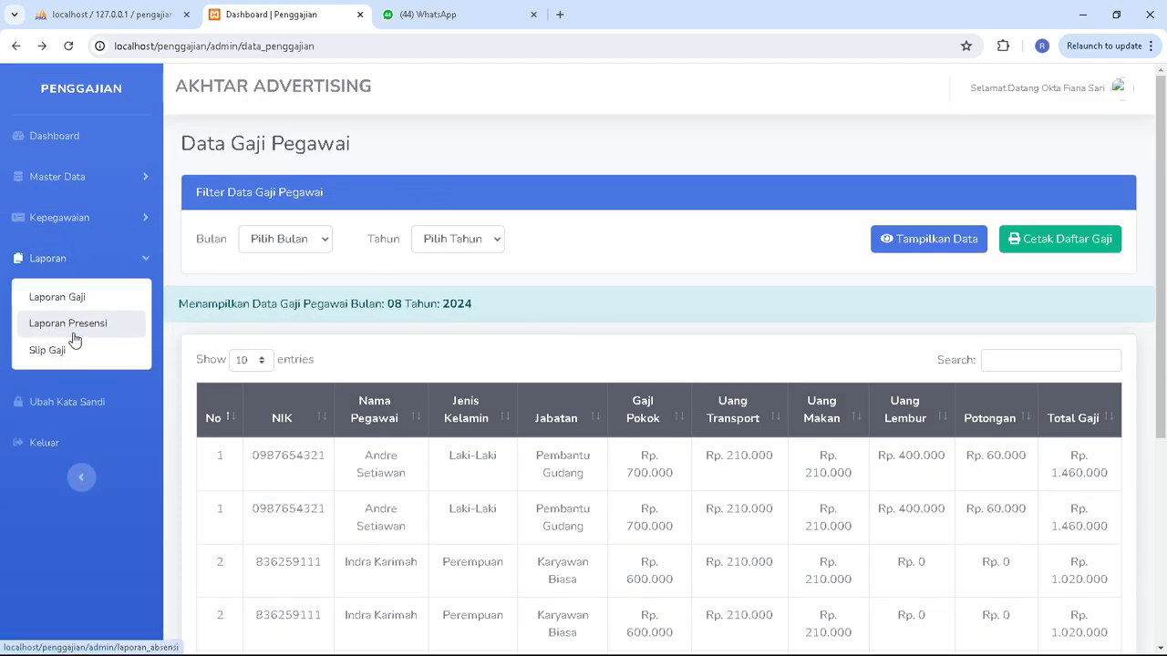
pyautogui.click(73, 299)
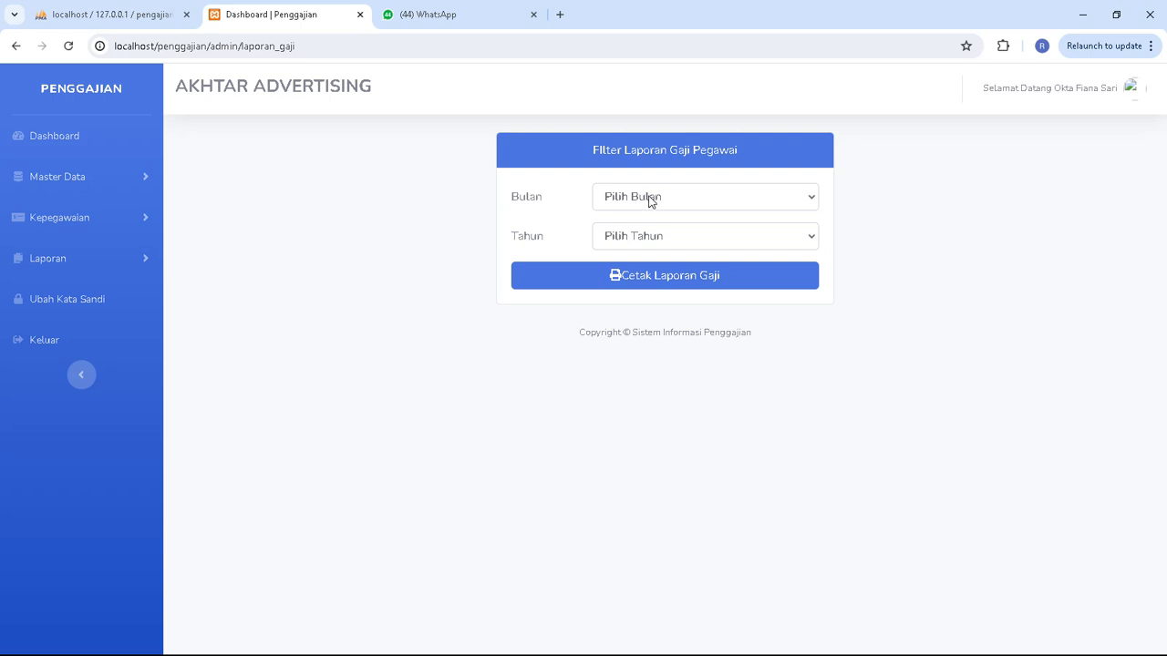
pyautogui.click(650, 202)
pyautogui.click(643, 349)
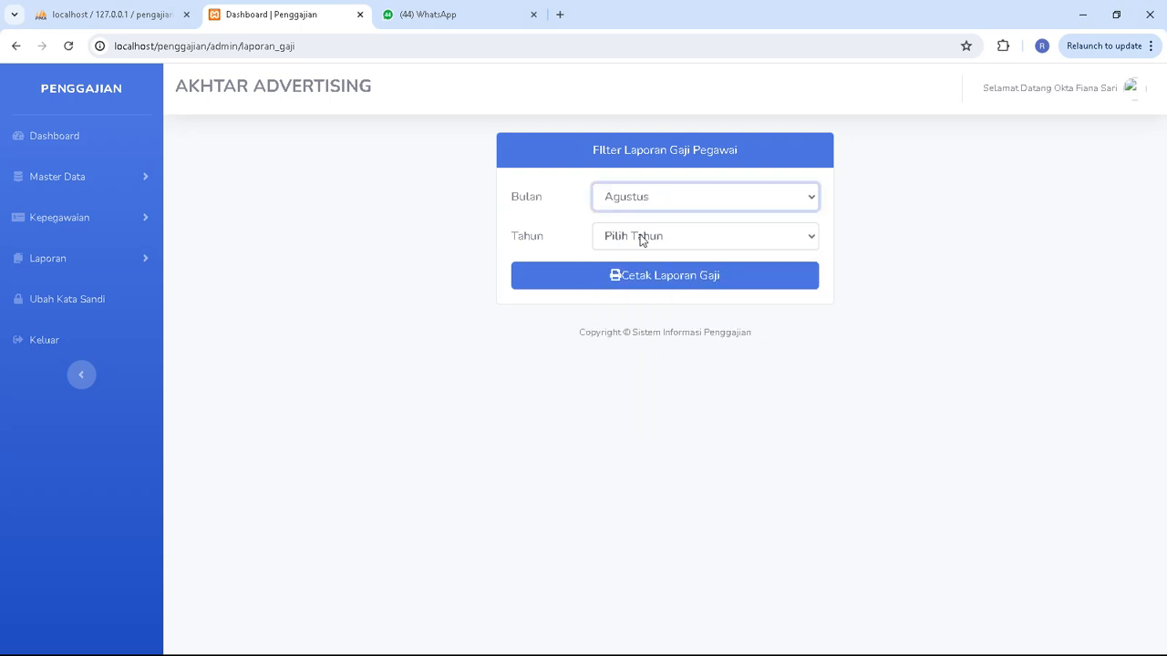
pyautogui.click(641, 239)
pyautogui.click(635, 341)
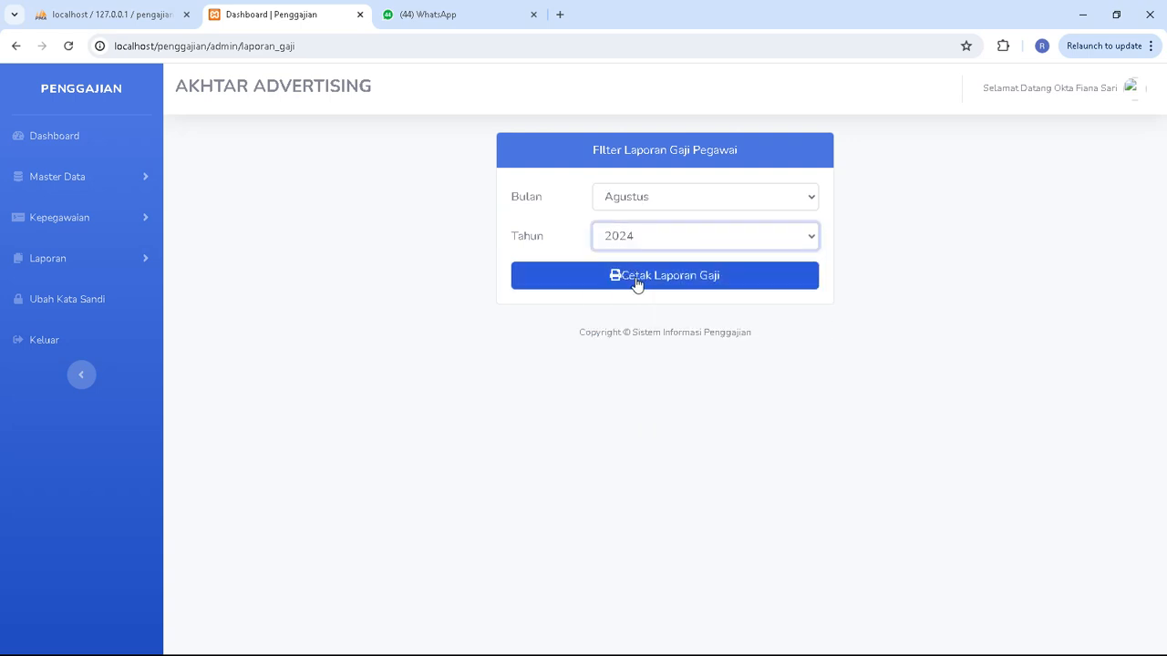
pyautogui.click(638, 284)
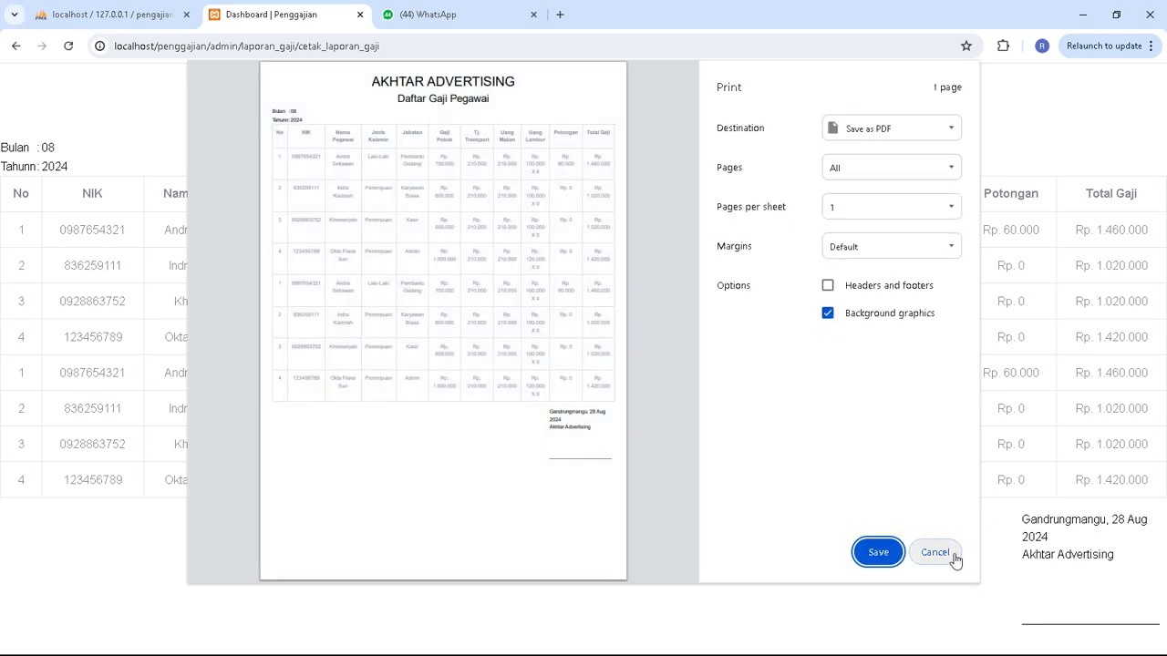
pyautogui.click(936, 553)
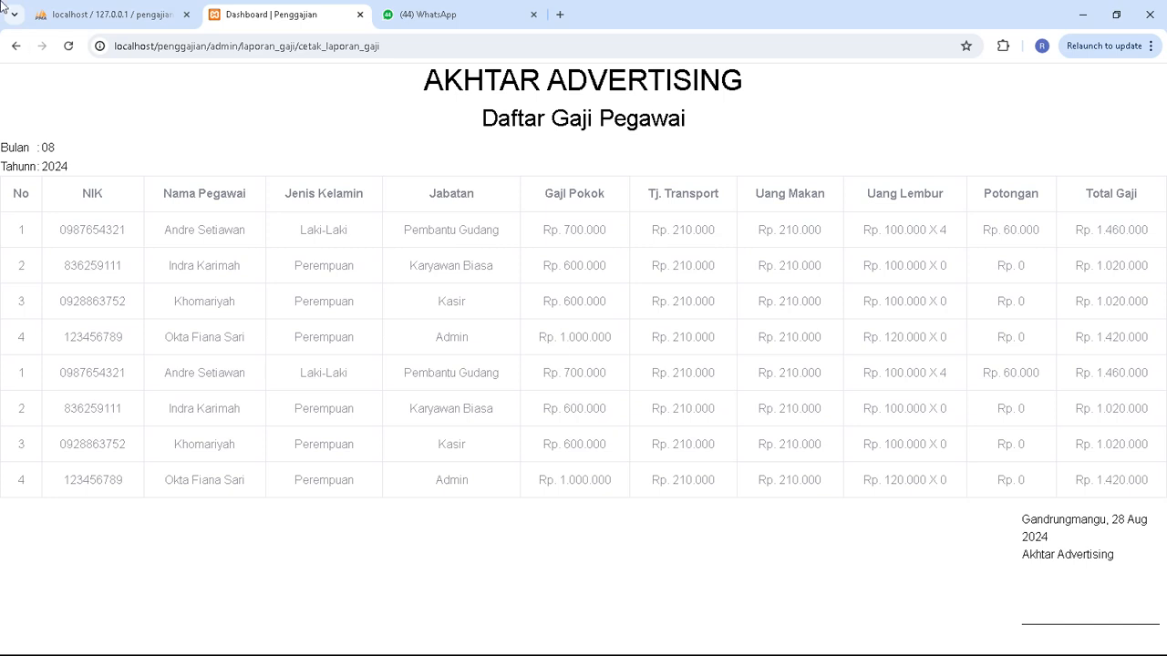
pyautogui.click(16, 47)
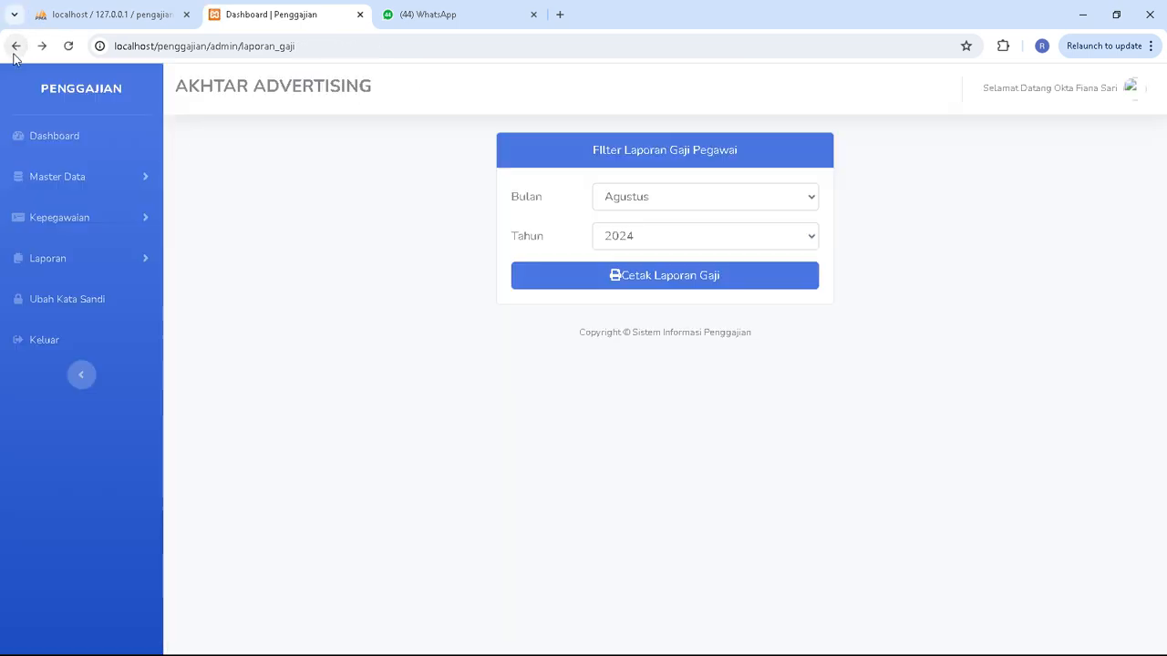
# - Generate the Laporan Presensi for Agustus 2024 and dismiss the print dialog without saving
pyautogui.click(80, 262)
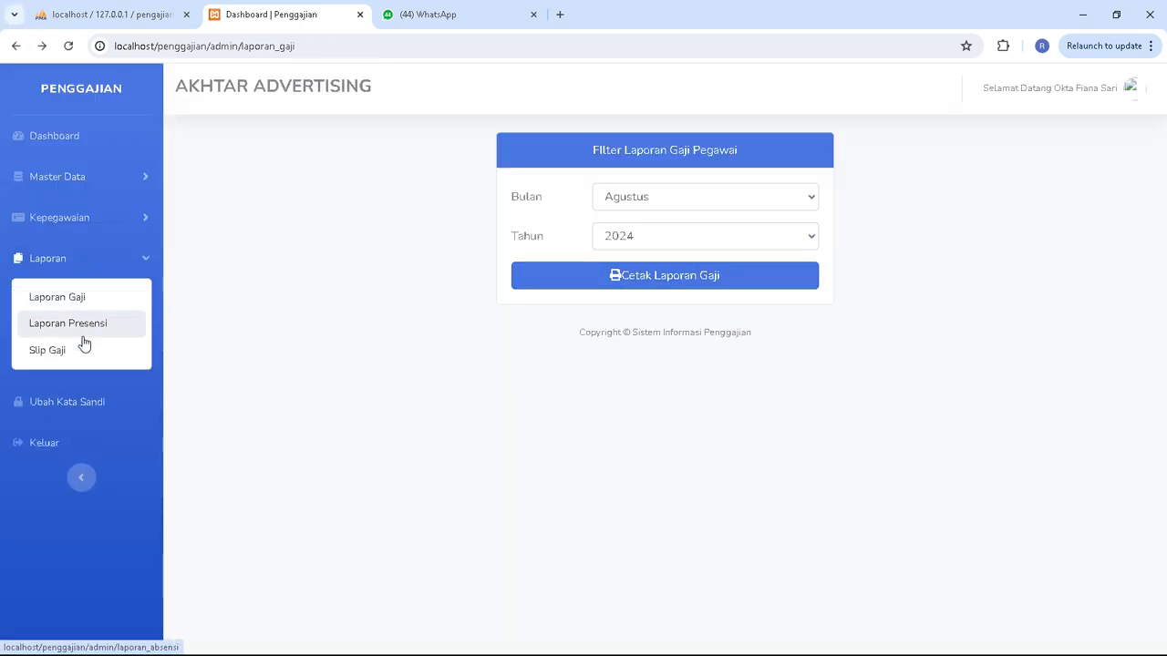
pyautogui.click(79, 333)
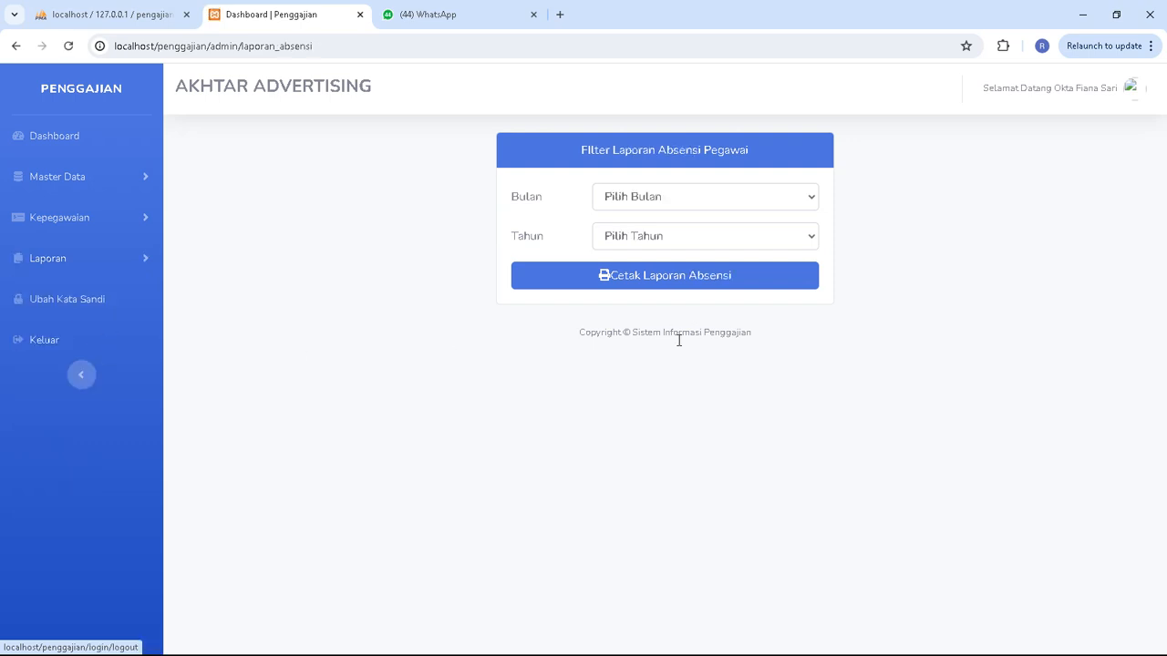
pyautogui.click(617, 197)
pyautogui.click(640, 354)
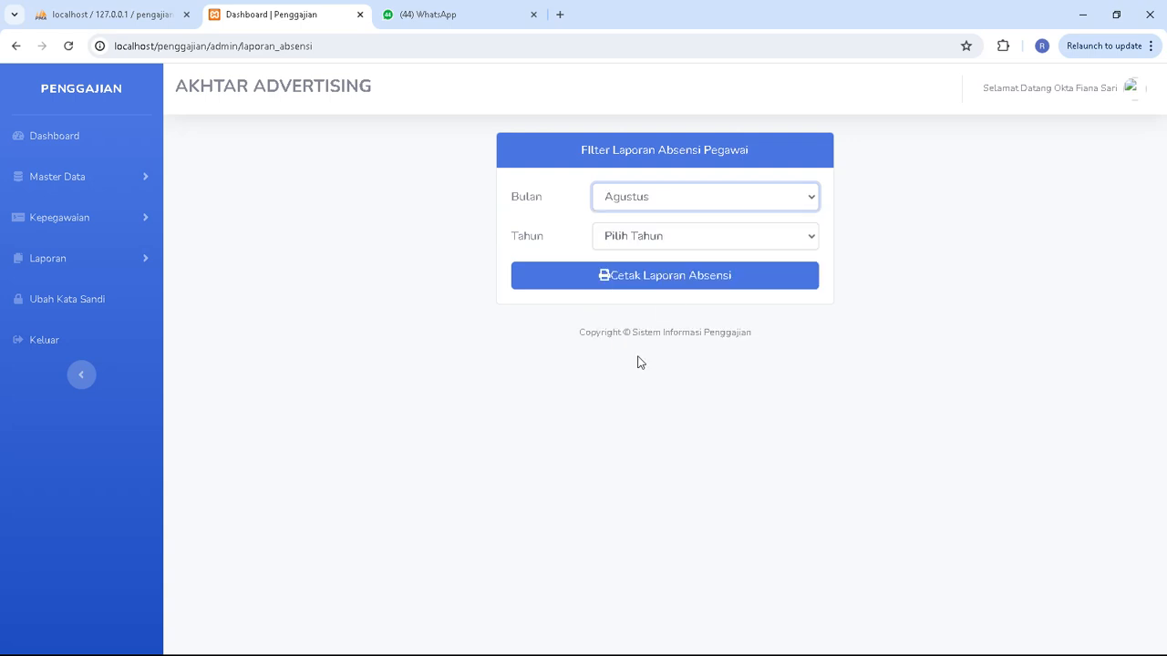
pyautogui.click(660, 239)
pyautogui.click(652, 343)
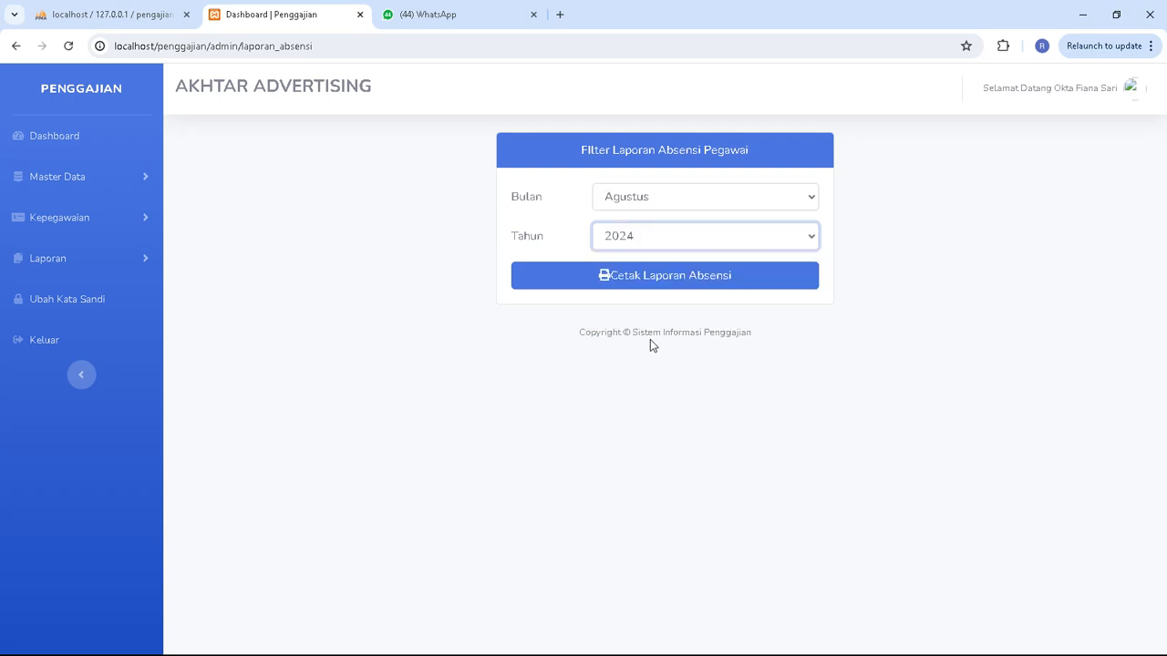
pyautogui.click(656, 275)
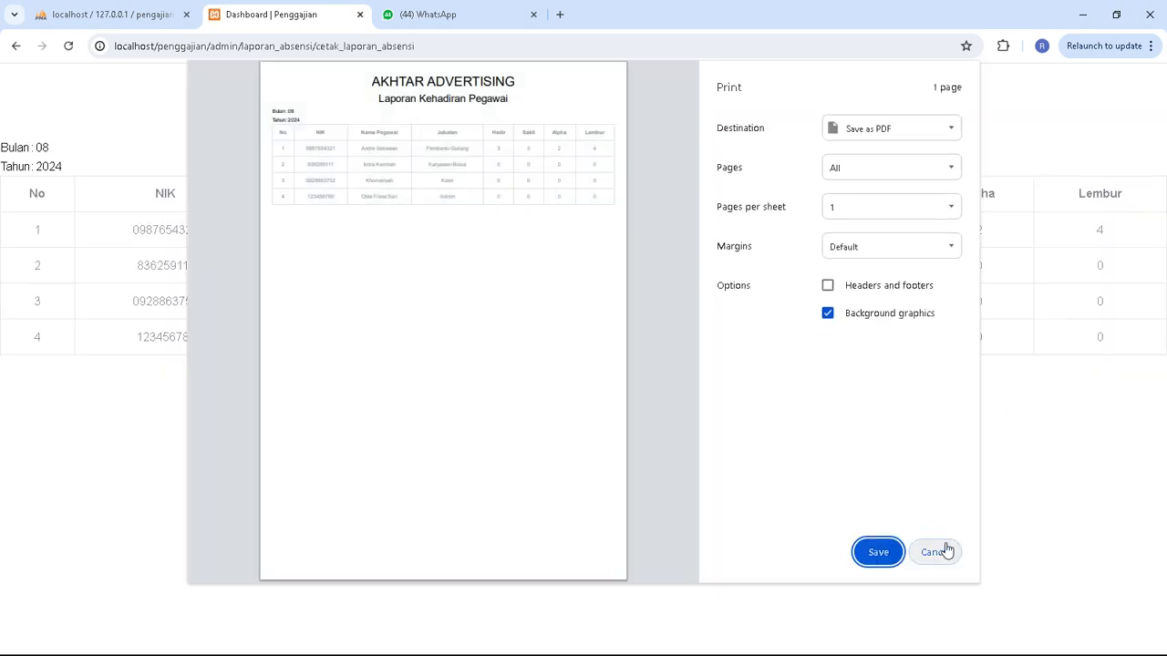
pyautogui.click(947, 550)
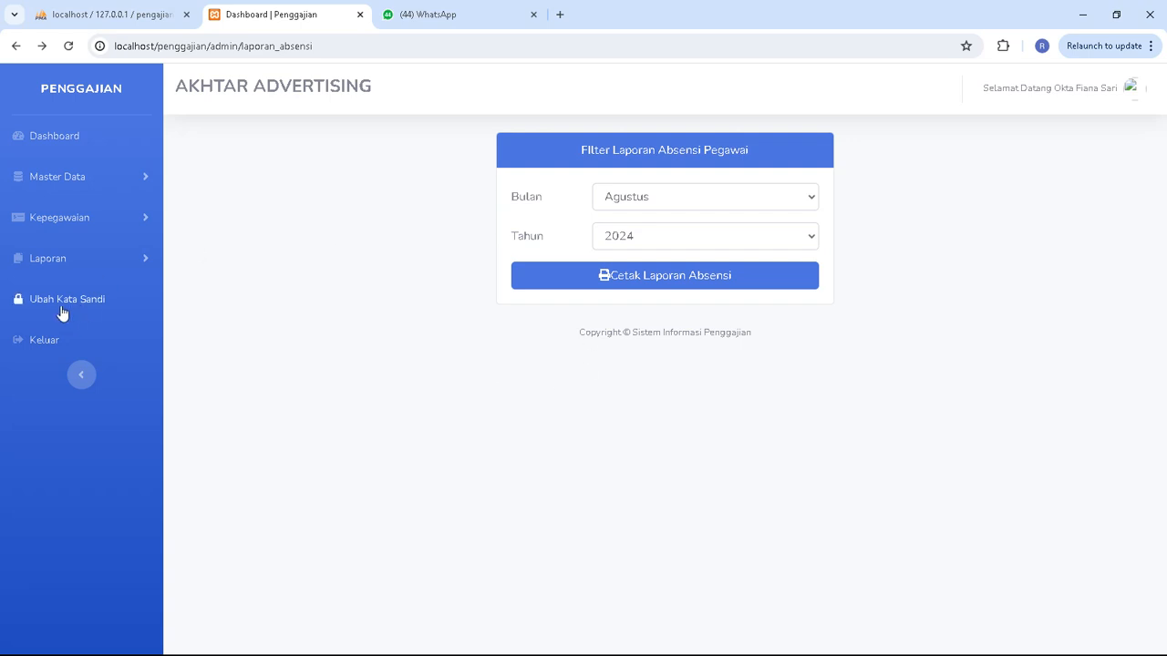
# - Generate the Pembantu Gudang employee's Slip Gaji for Agustus 2024, cancel printing and return to the slip filter
pyautogui.click(51, 263)
pyautogui.click(83, 353)
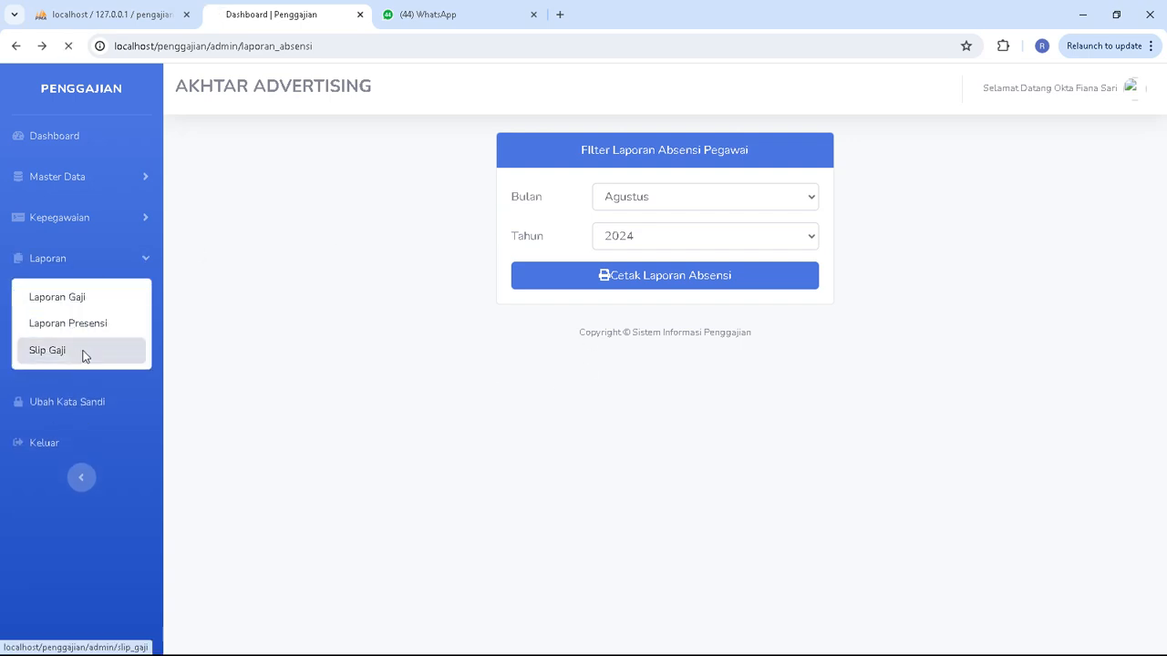
pyautogui.click(613, 202)
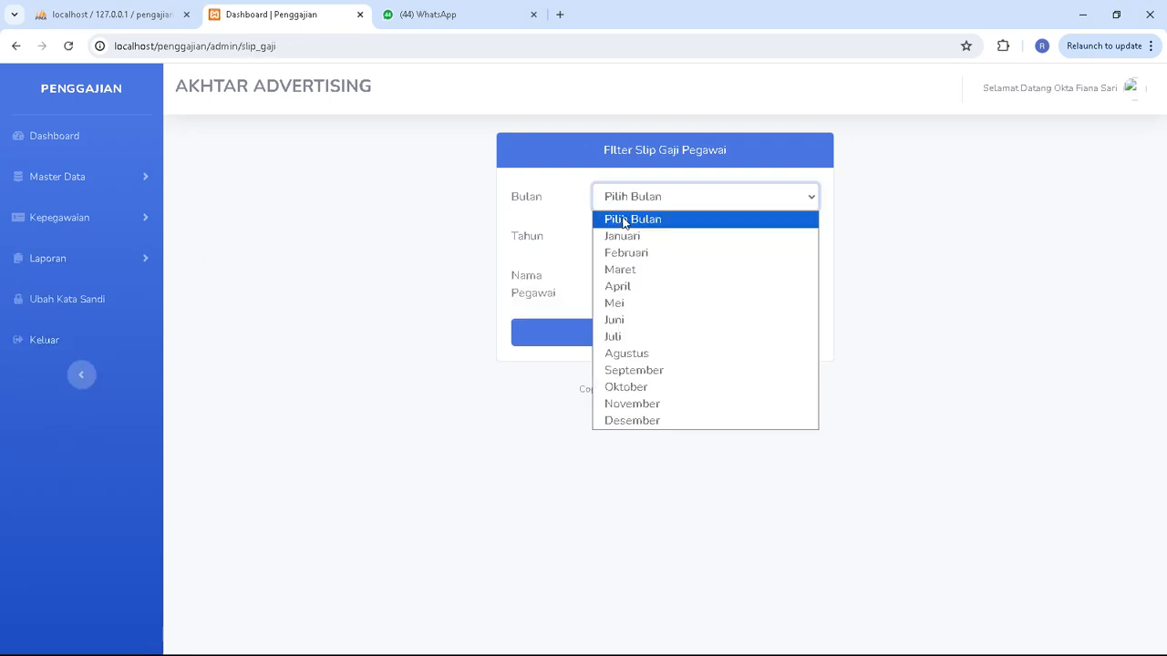
pyautogui.click(634, 354)
pyautogui.click(650, 236)
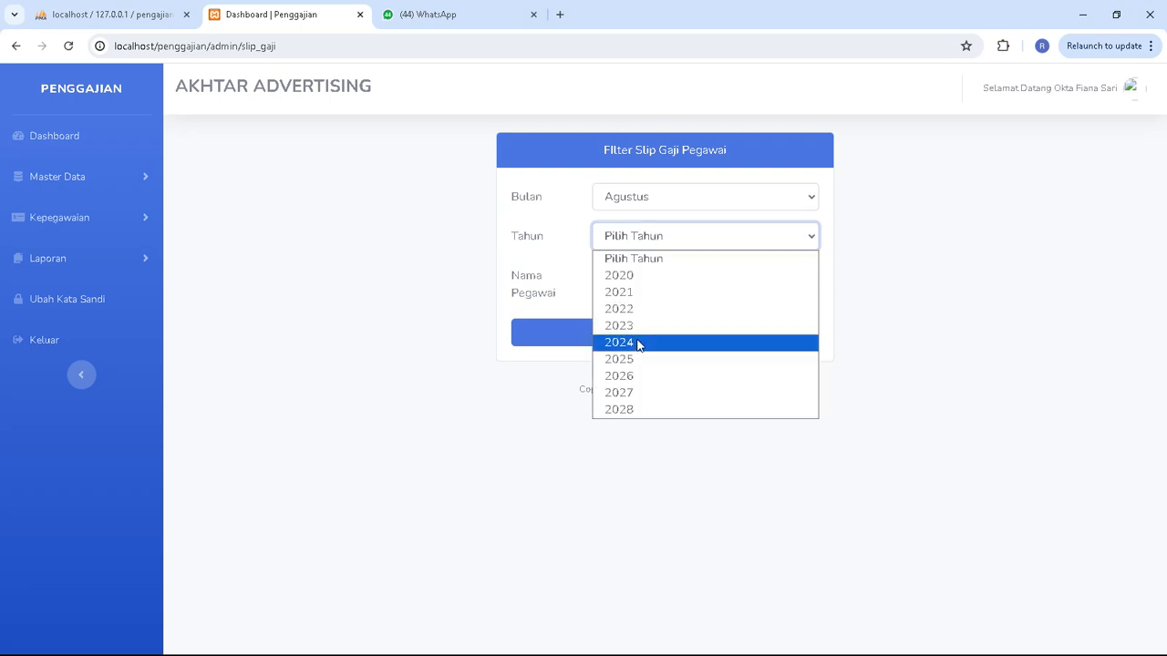
pyautogui.click(638, 342)
pyautogui.click(633, 279)
pyautogui.click(643, 332)
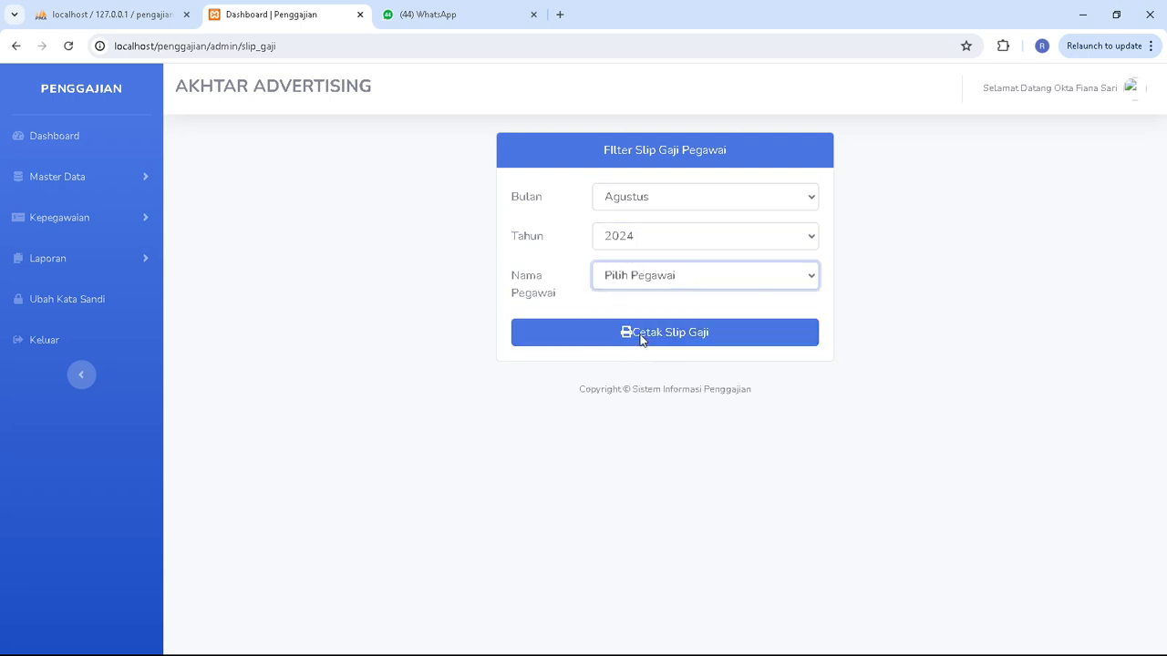
pyautogui.click(665, 339)
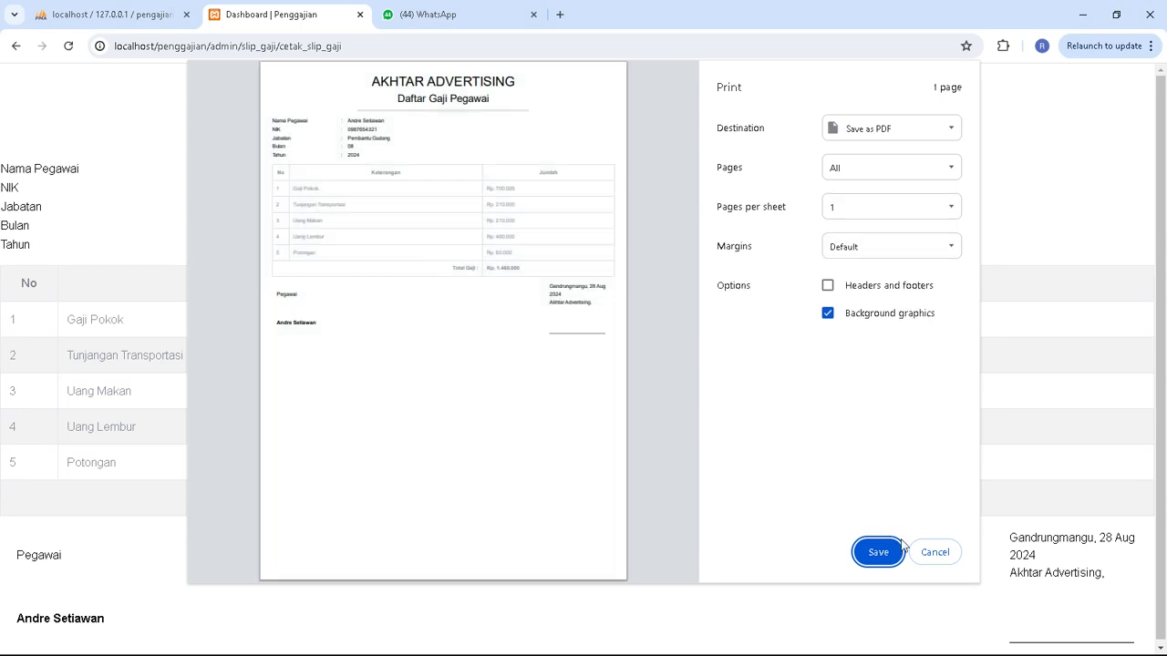
pyautogui.click(933, 555)
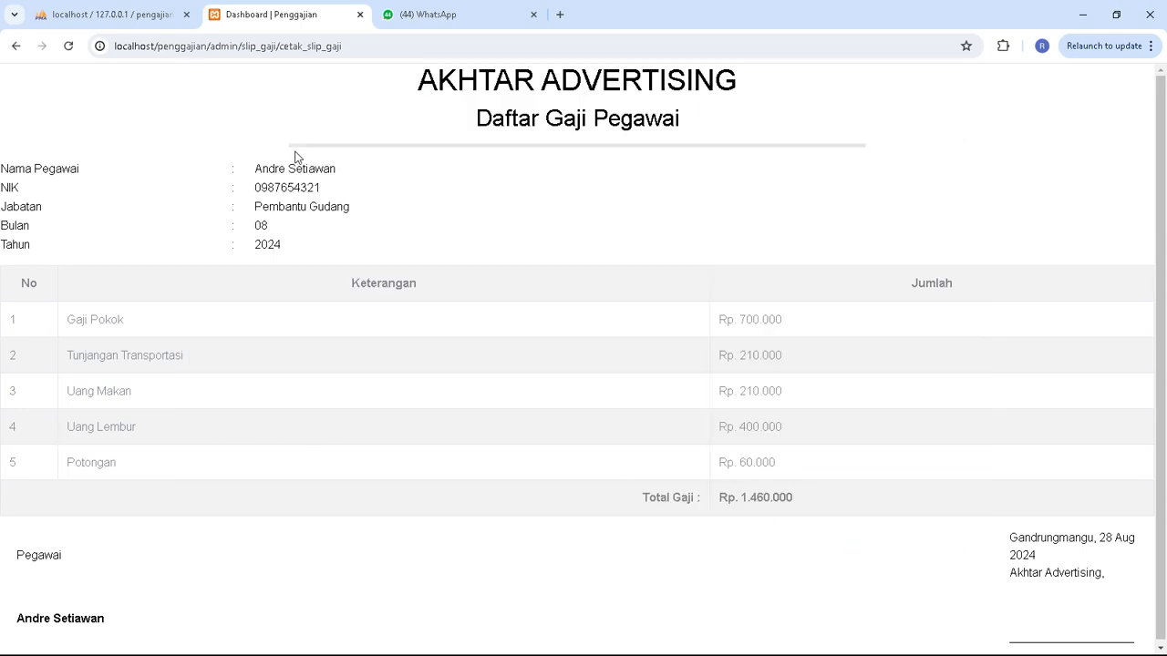
pyautogui.click(15, 46)
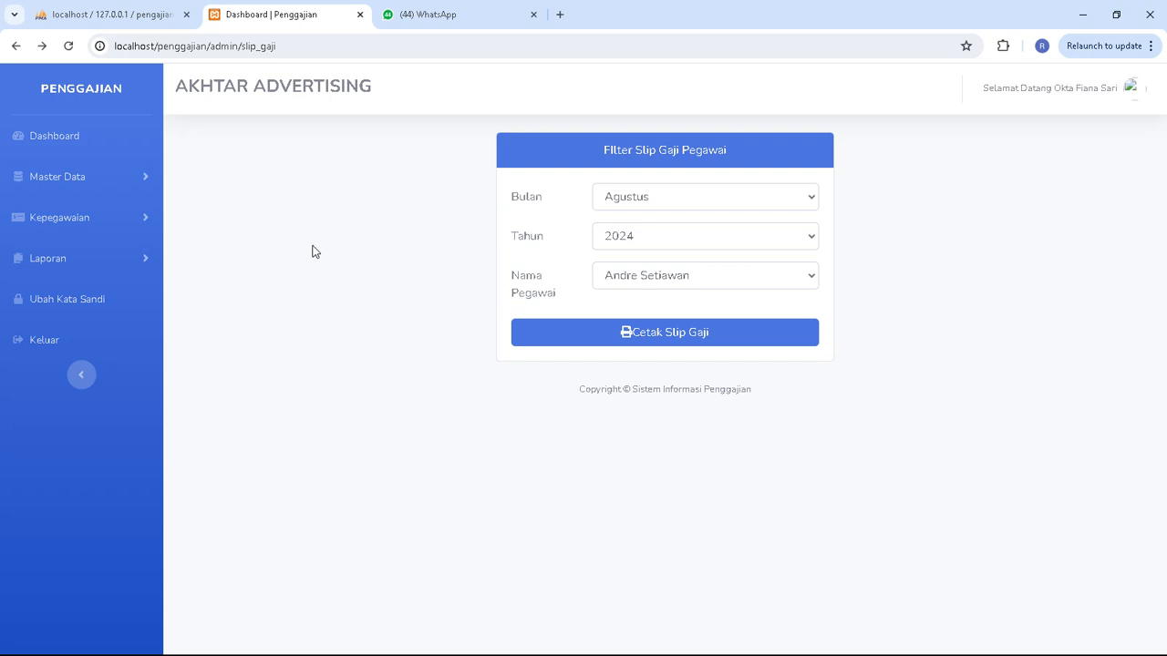
# - Reopen the Data Presensi list and examine the Pembantu Gudang employee's Lembur entry
pyautogui.click(91, 224)
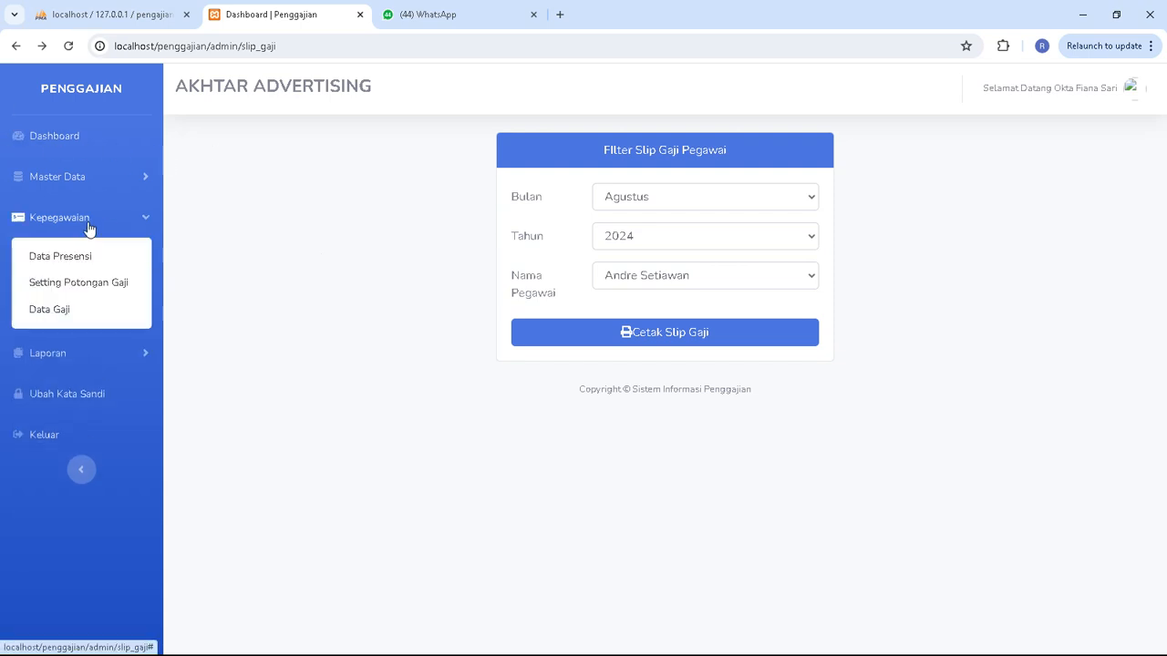
pyautogui.click(91, 255)
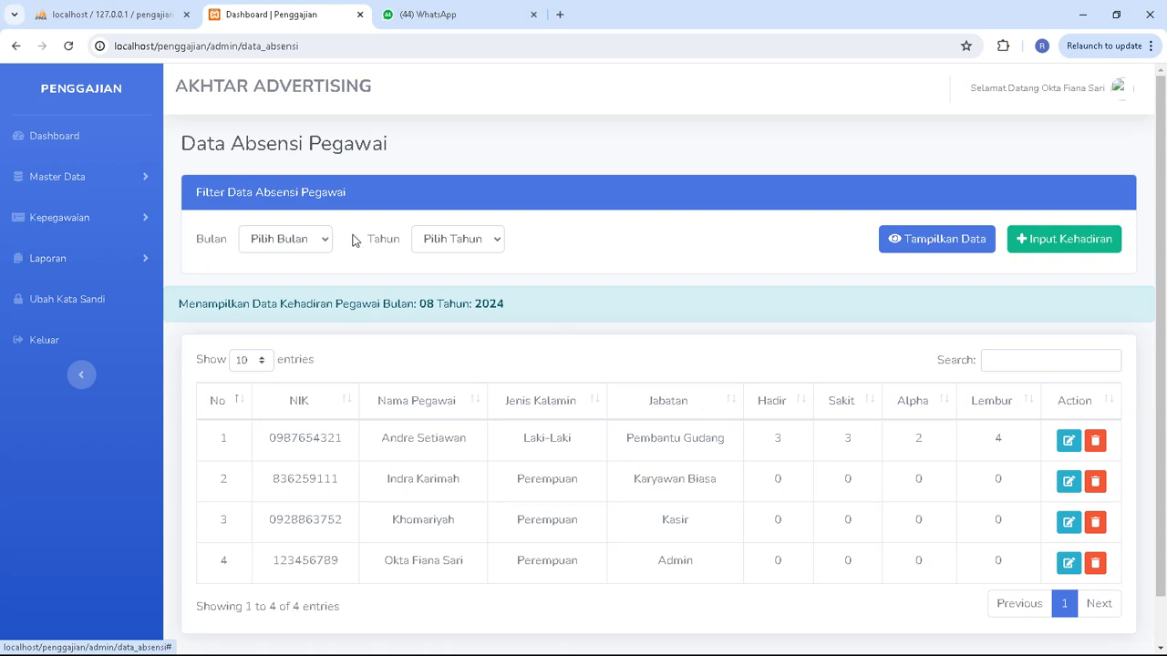
pyautogui.scroll(-1, 662, 358)
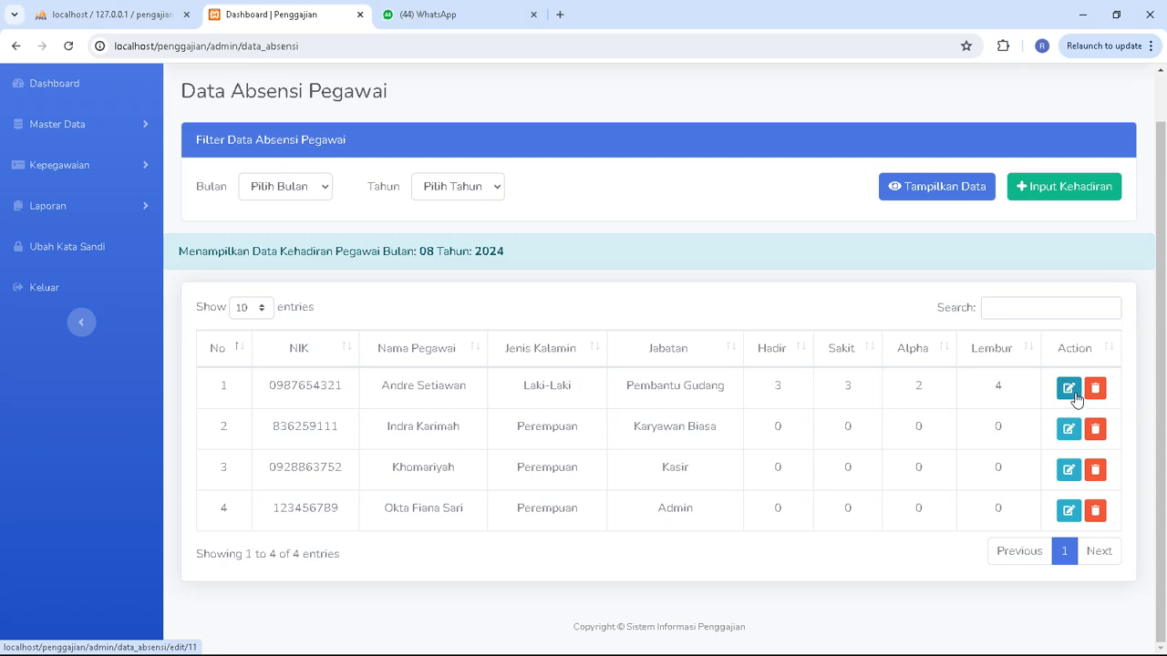
pyautogui.scroll(1, 636, 422)
pyautogui.scroll(-1, 791, 456)
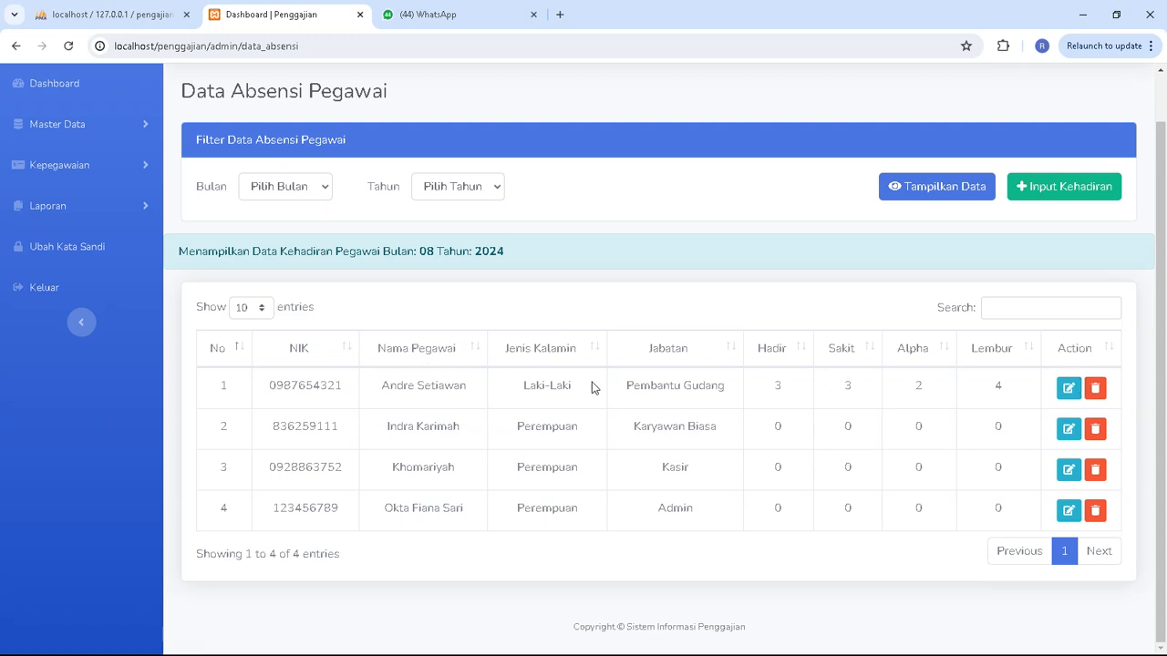
# - View the attendance edit form of the Pembantu Gudang employee and leave it without saving
pyautogui.click(1068, 387)
pyautogui.scroll(-3, 570, 351)
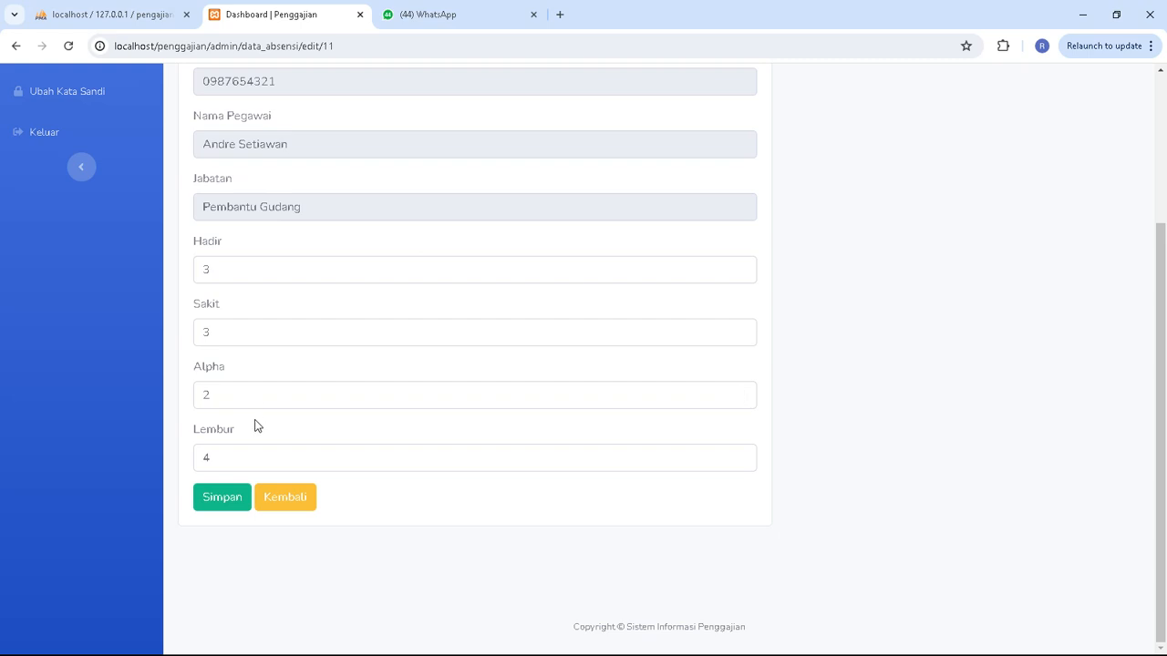
pyautogui.click(290, 504)
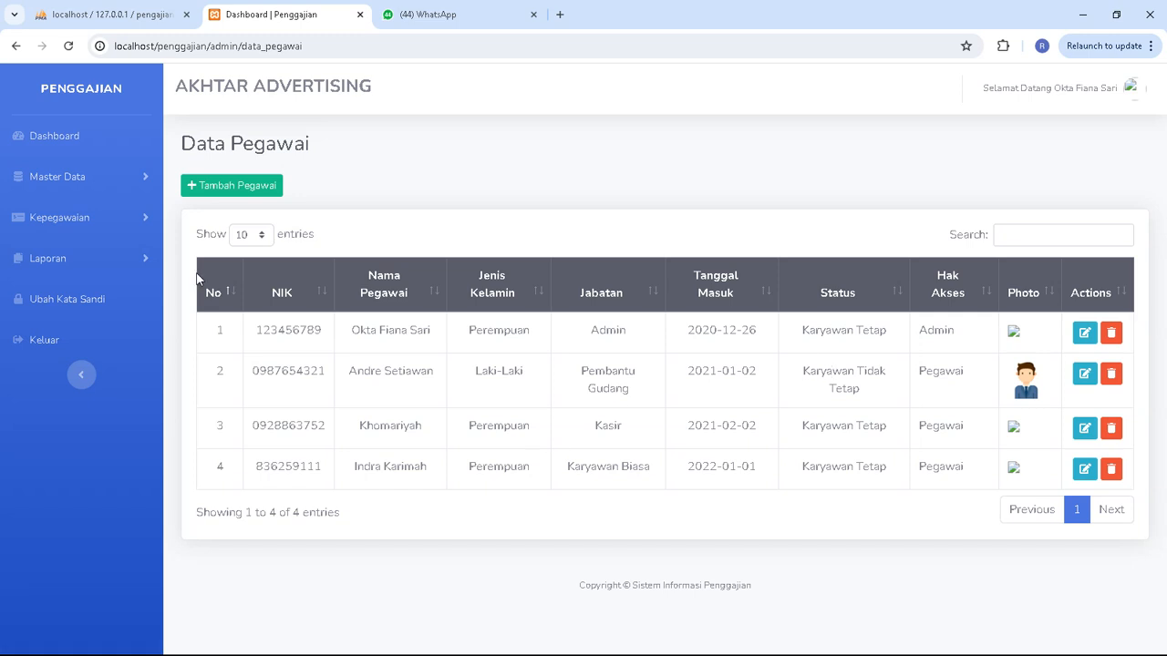
# - Open the Pembantu Gudang employee's attendance record from Data Presensi, review its editable fields and go back without saving
pyautogui.click(60, 223)
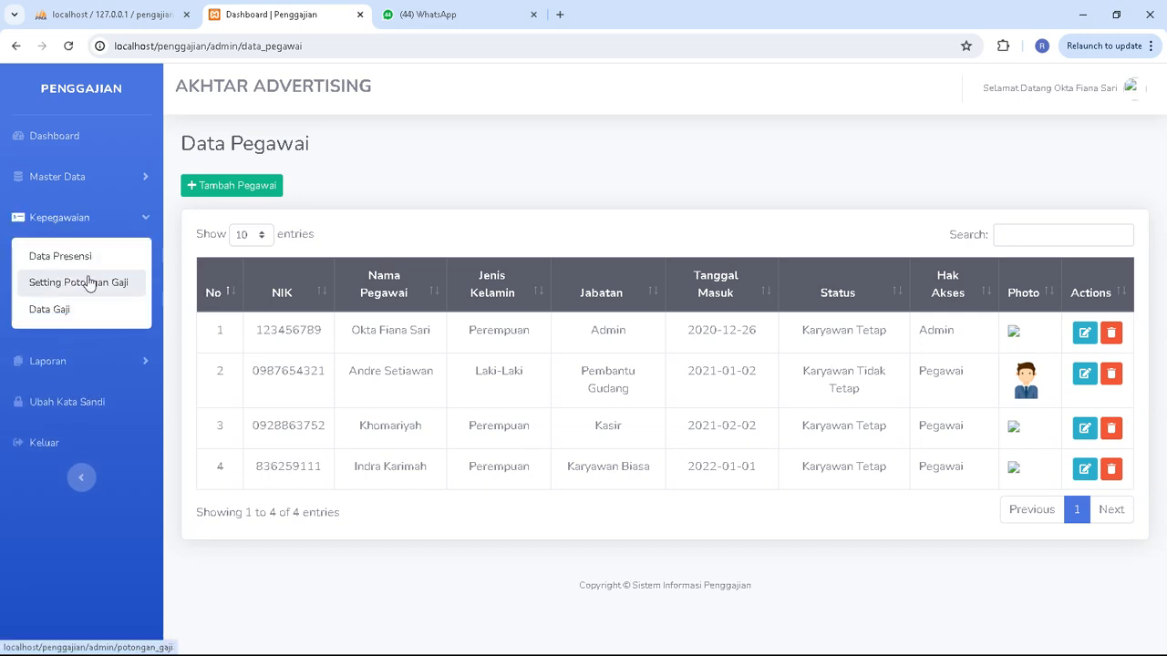
pyautogui.click(77, 257)
pyautogui.scroll(-1, 638, 310)
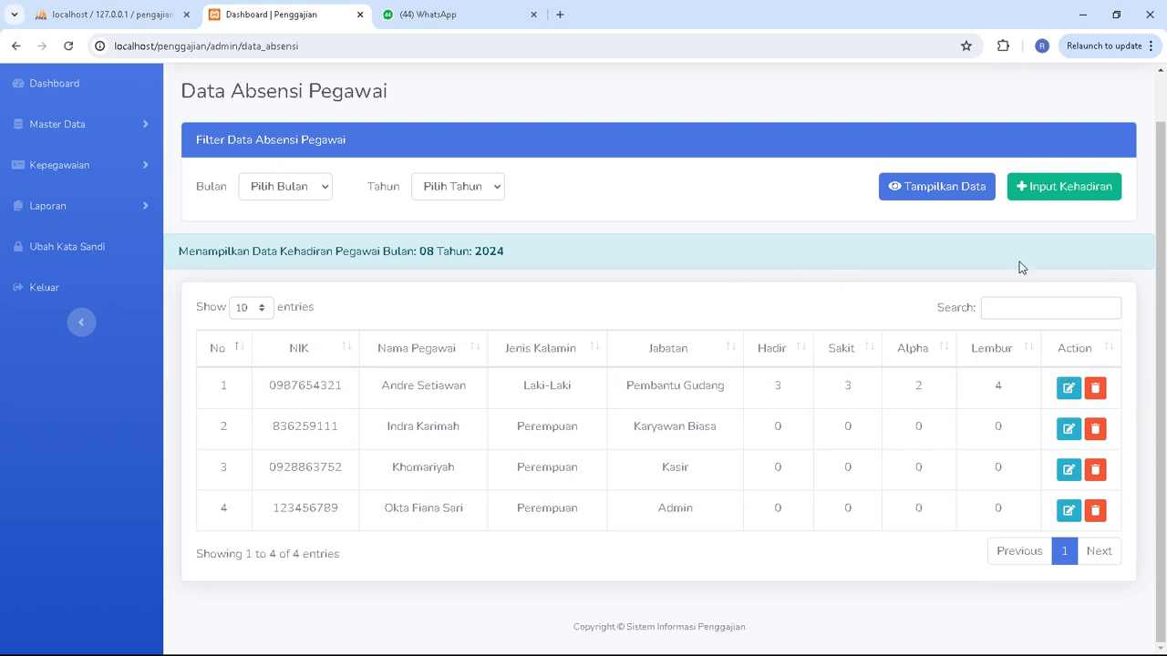
pyautogui.click(1068, 388)
pyautogui.scroll(-3, 544, 450)
pyautogui.scroll(3, 331, 447)
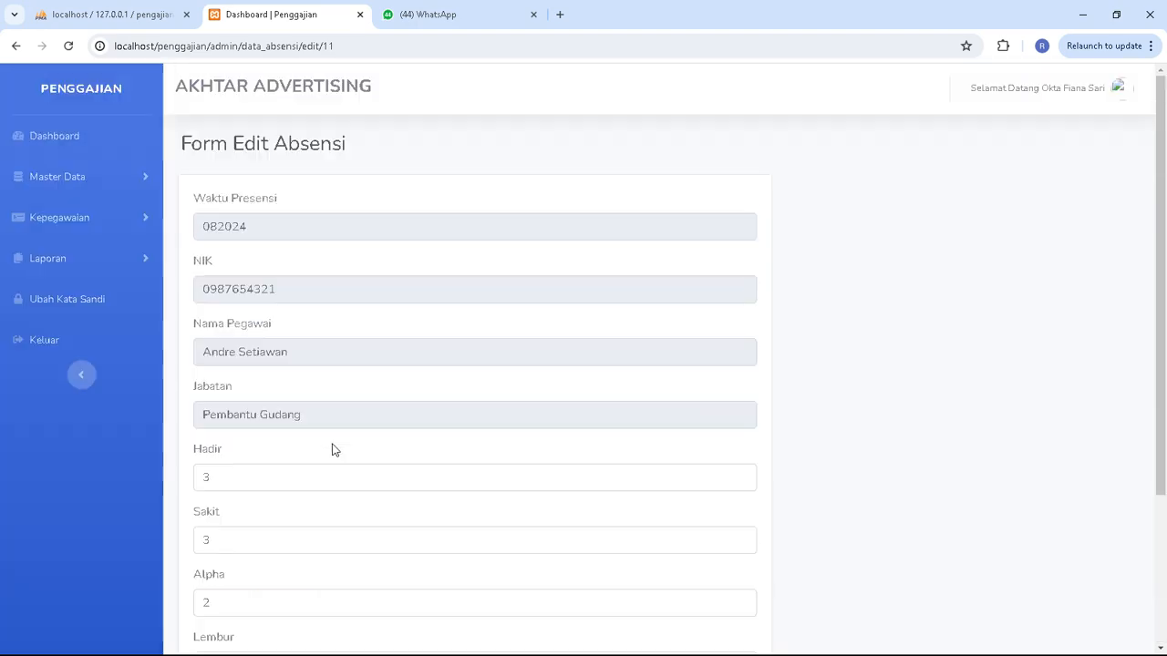
pyautogui.scroll(-3, 310, 483)
pyautogui.click(287, 501)
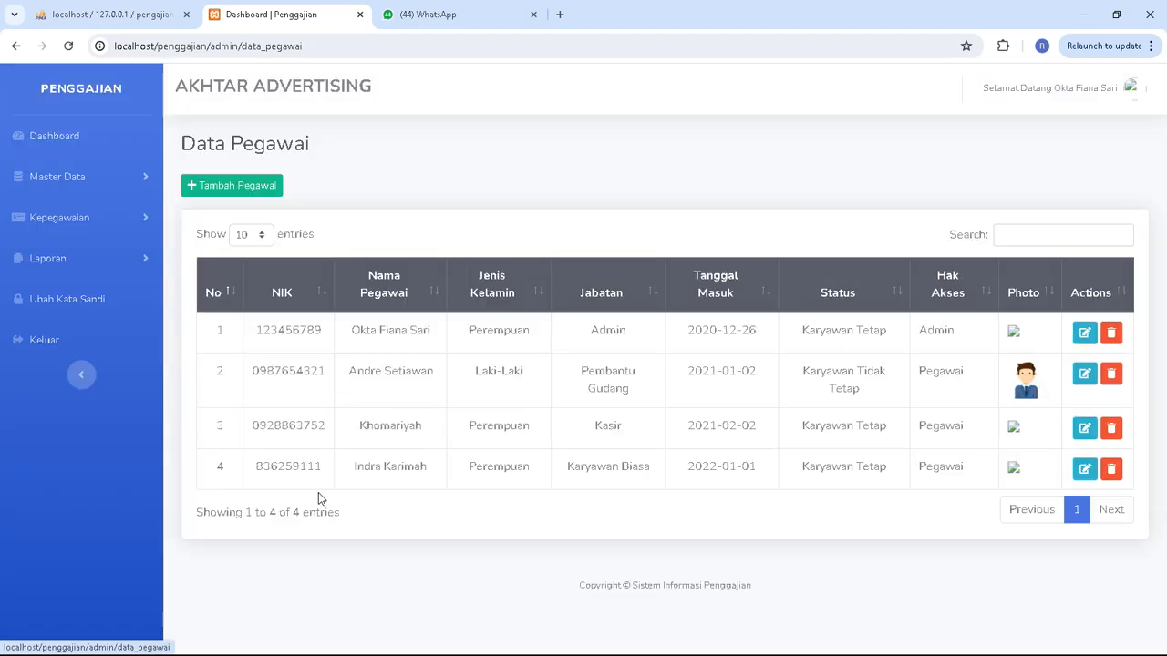
# - Go to Data Presensi and open the Form Input Absensi for a new attendance entry
pyautogui.click(109, 220)
pyautogui.click(58, 363)
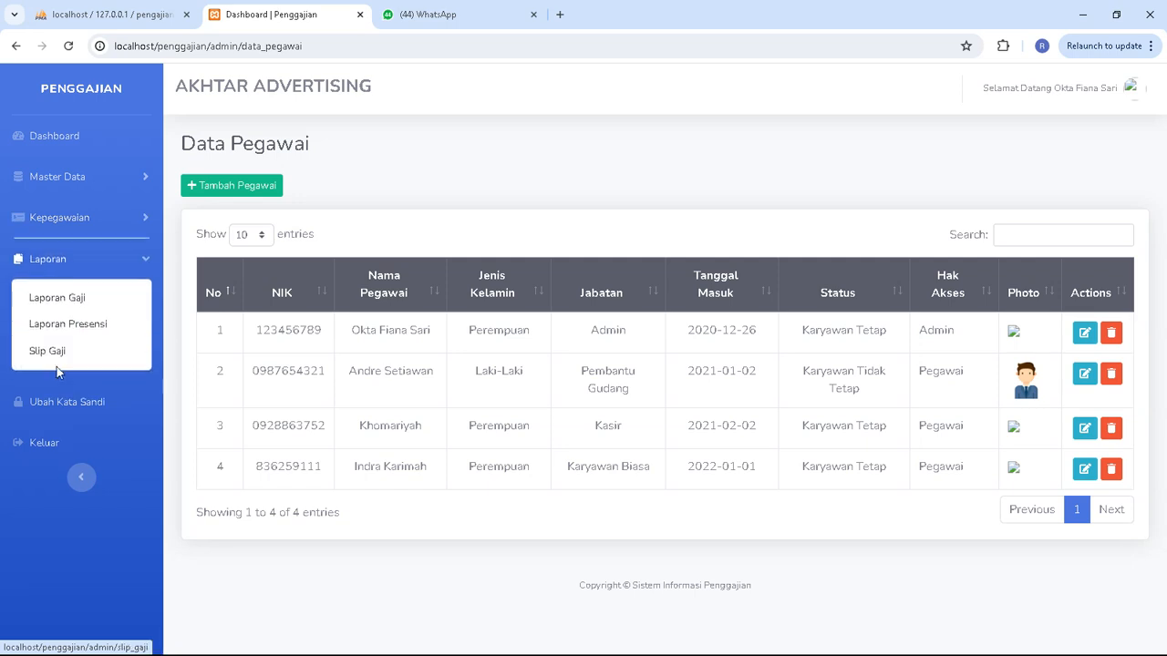
pyautogui.click(84, 261)
pyautogui.click(78, 259)
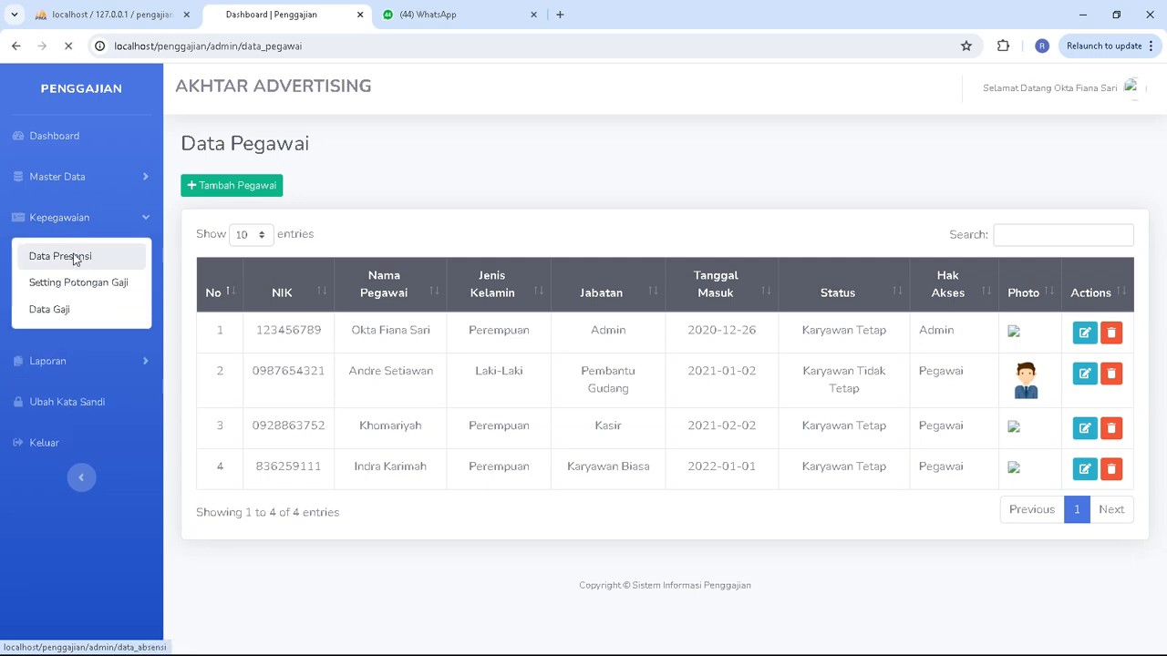
pyautogui.click(1026, 239)
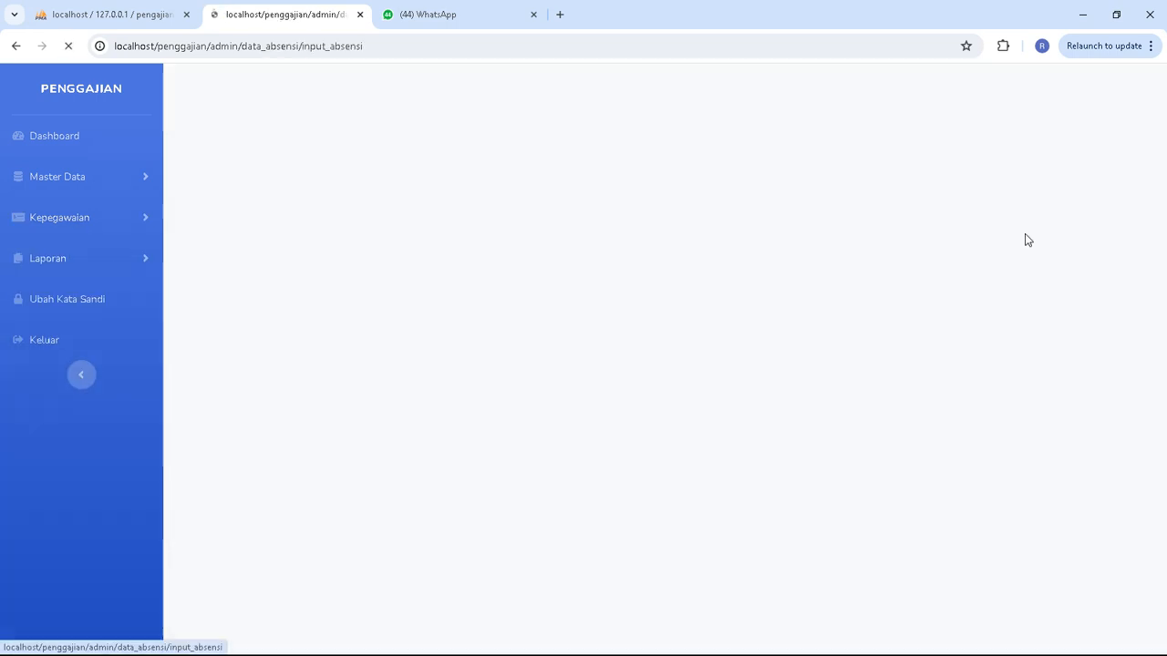
pyautogui.scroll(-1, 312, 210)
pyautogui.scroll(1, 294, 233)
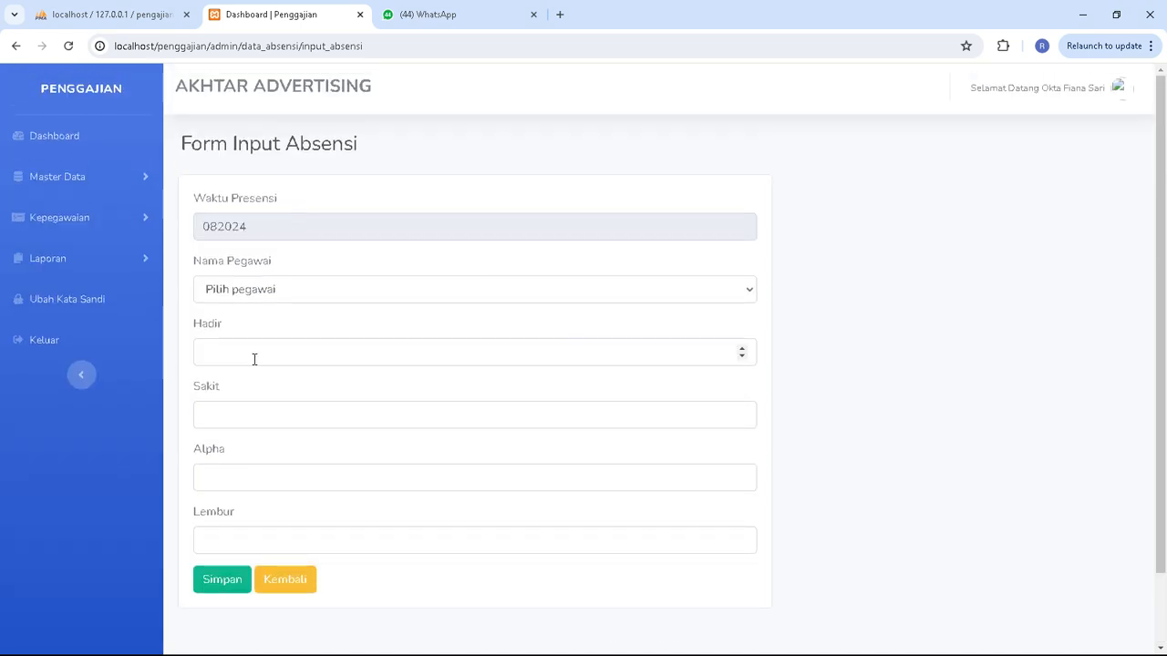
# - Save a new attendance record for the Kasir employee with Hadir 12, Sakit 3, Alpha 0 and Lembur 5
pyautogui.click(268, 292)
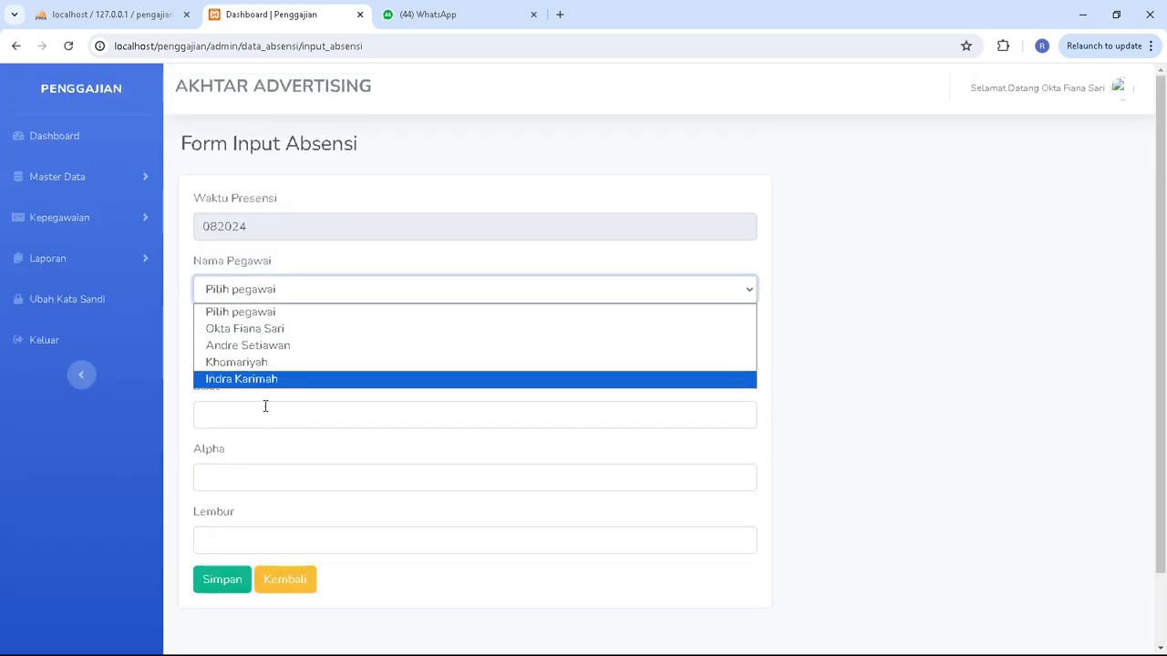
pyautogui.click(257, 363)
pyautogui.click(258, 364)
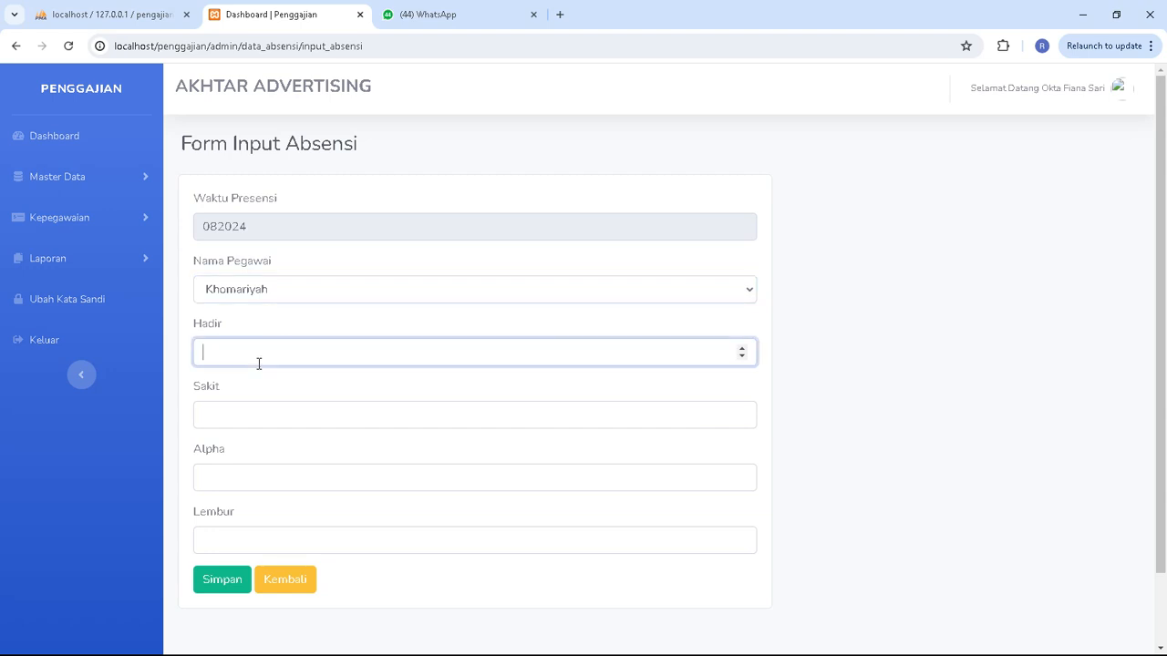
pyautogui.write('12')
pyautogui.click(256, 419)
pyautogui.write('3')
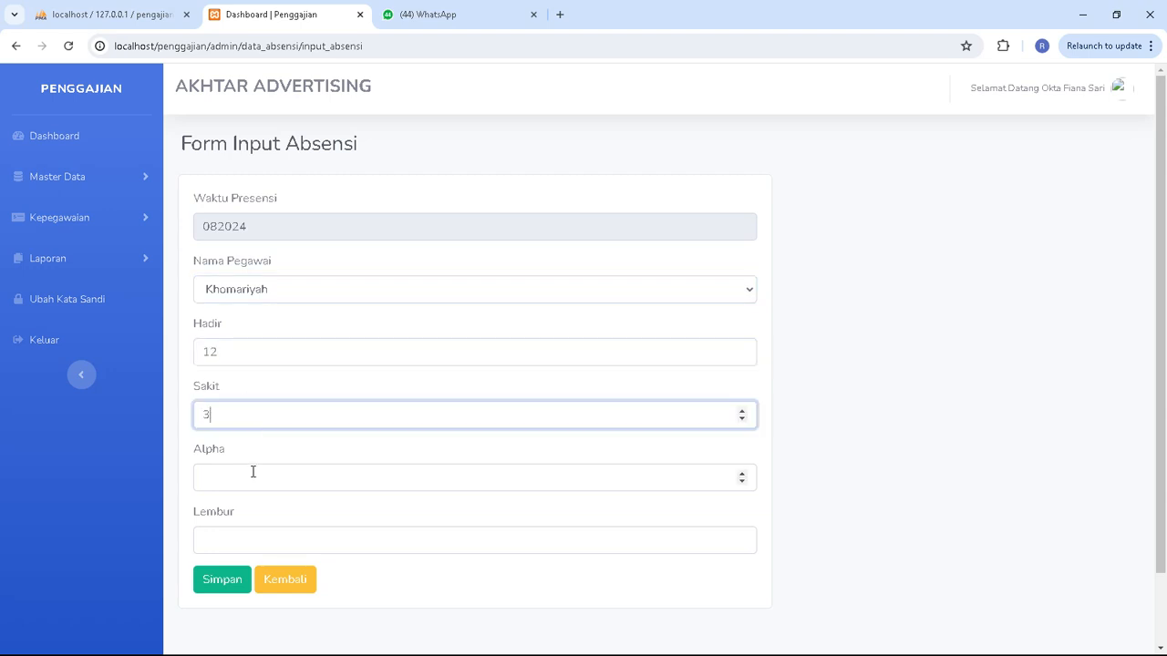
pyautogui.click(253, 472)
pyautogui.write('0')
pyautogui.click(280, 538)
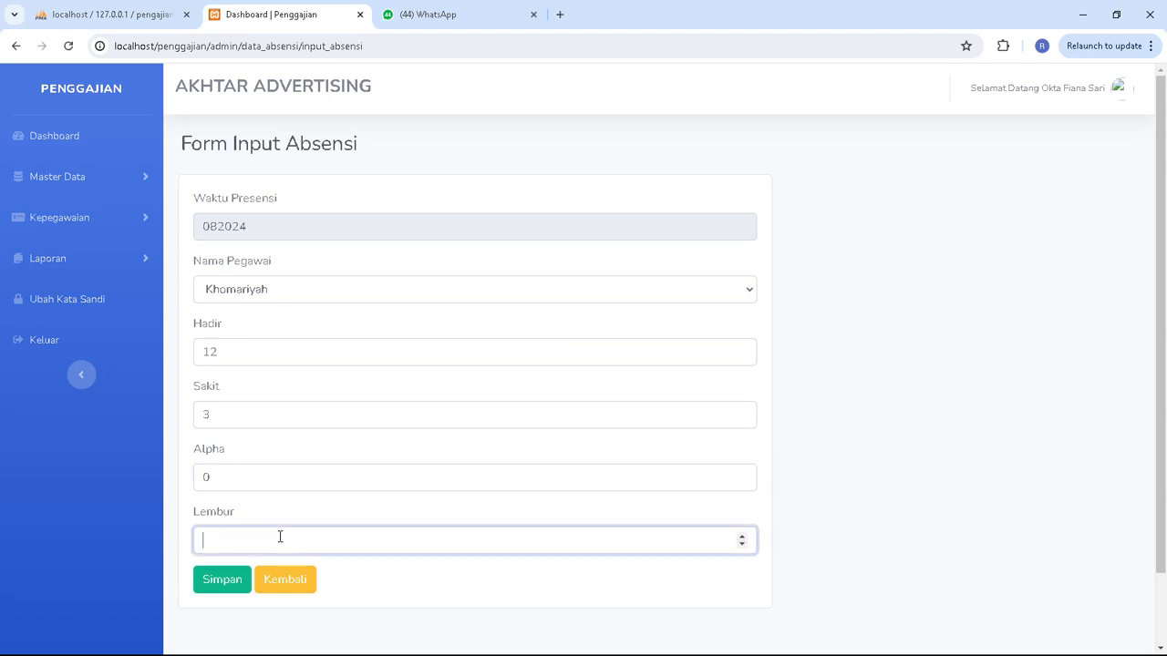
pyautogui.write('5')
pyautogui.click(238, 581)
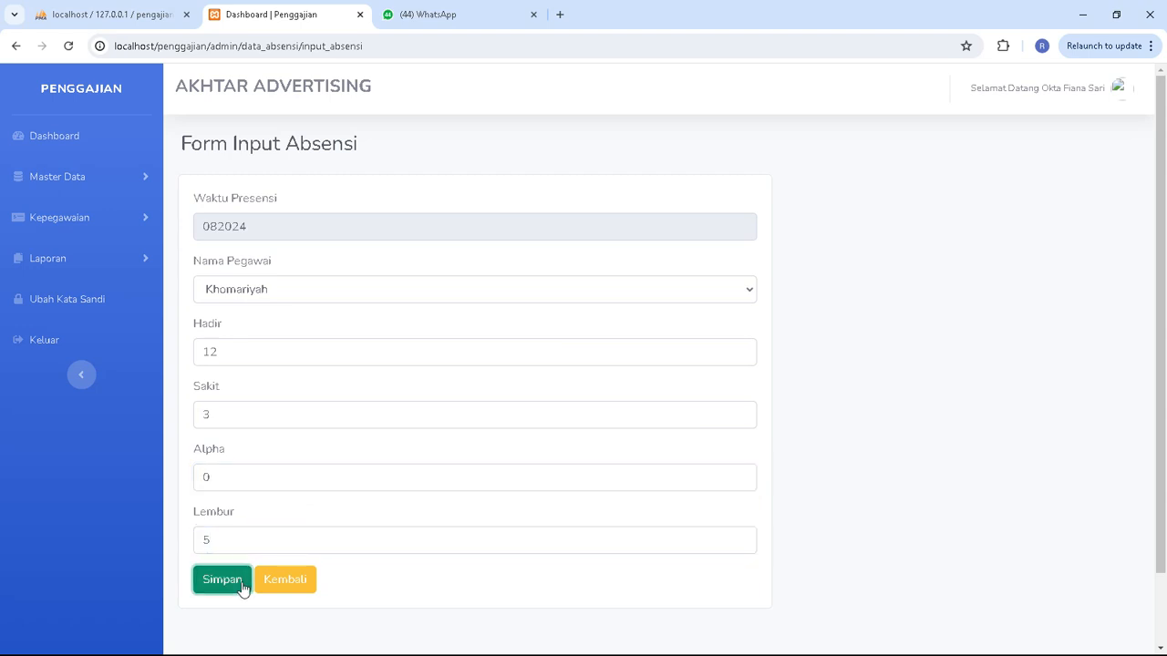
# - Delete the Kasir employee's duplicate all-zero attendance record and check the remaining Kasir entry in the list
pyautogui.scroll(-2, 845, 412)
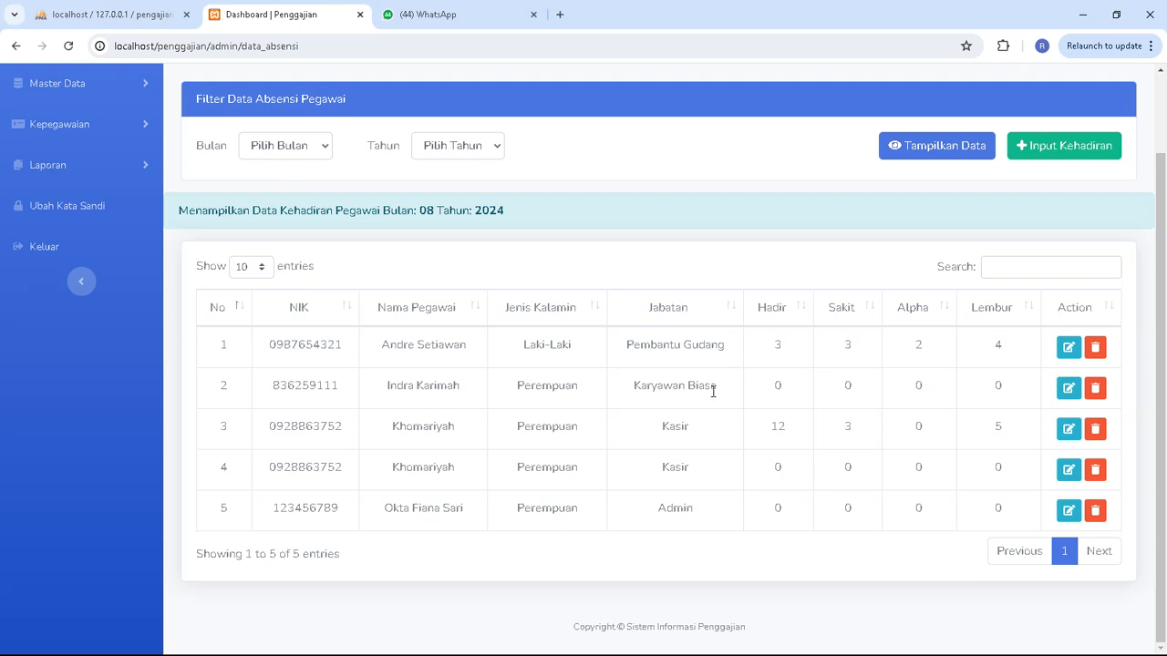
pyautogui.moveTo(1015, 443); pyautogui.dragTo(338, 442)
pyautogui.click(421, 434)
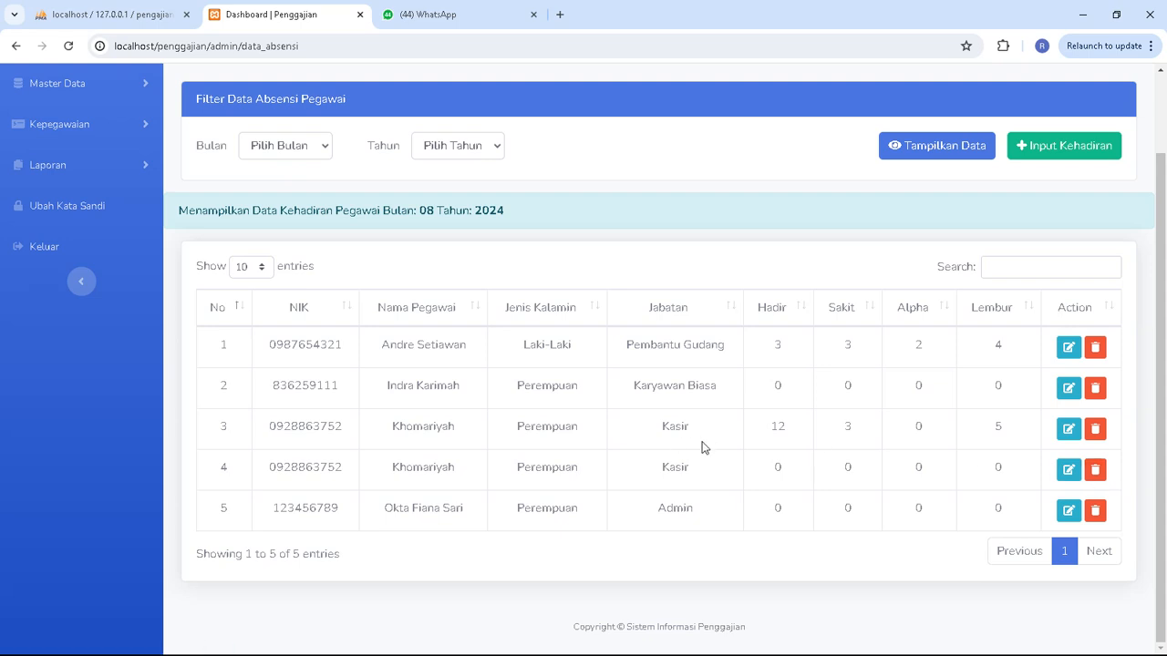
pyautogui.click(1095, 473)
pyautogui.click(673, 152)
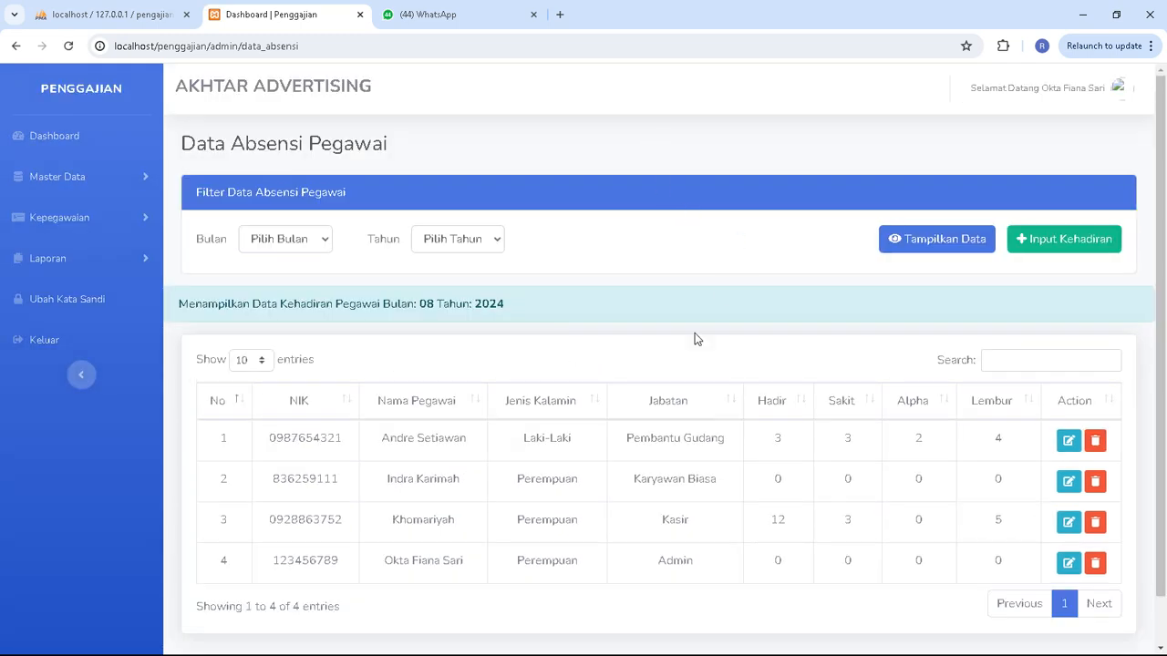
pyautogui.scroll(-1, 682, 401)
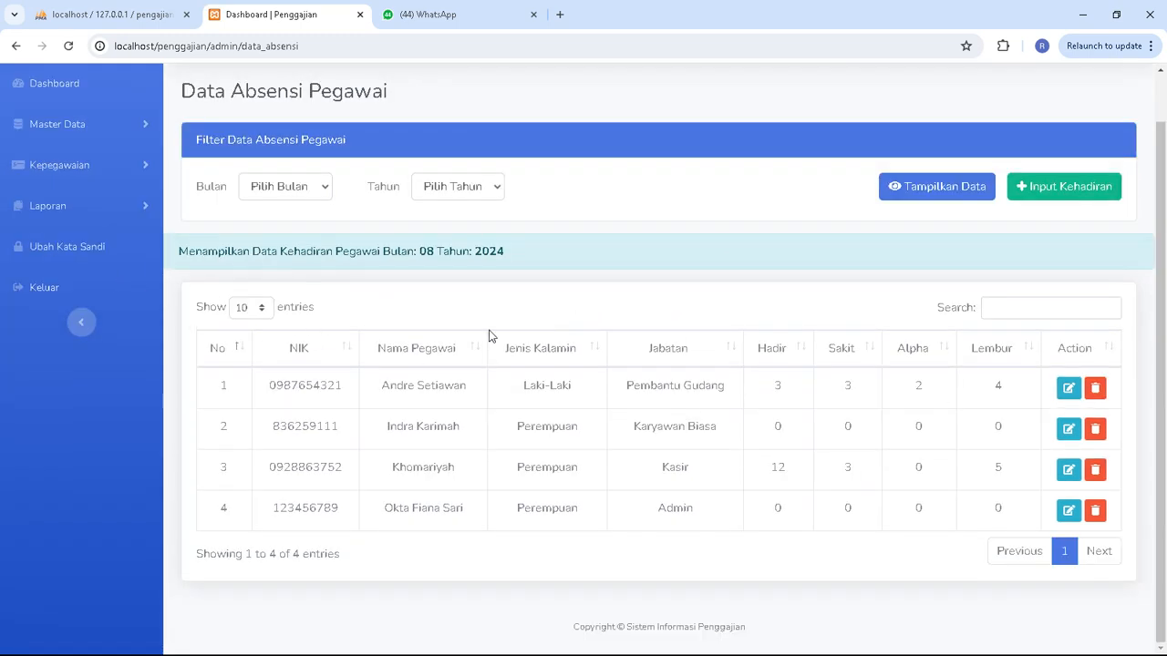
pyautogui.moveTo(391, 472); pyautogui.dragTo(452, 471)
pyautogui.click(479, 470)
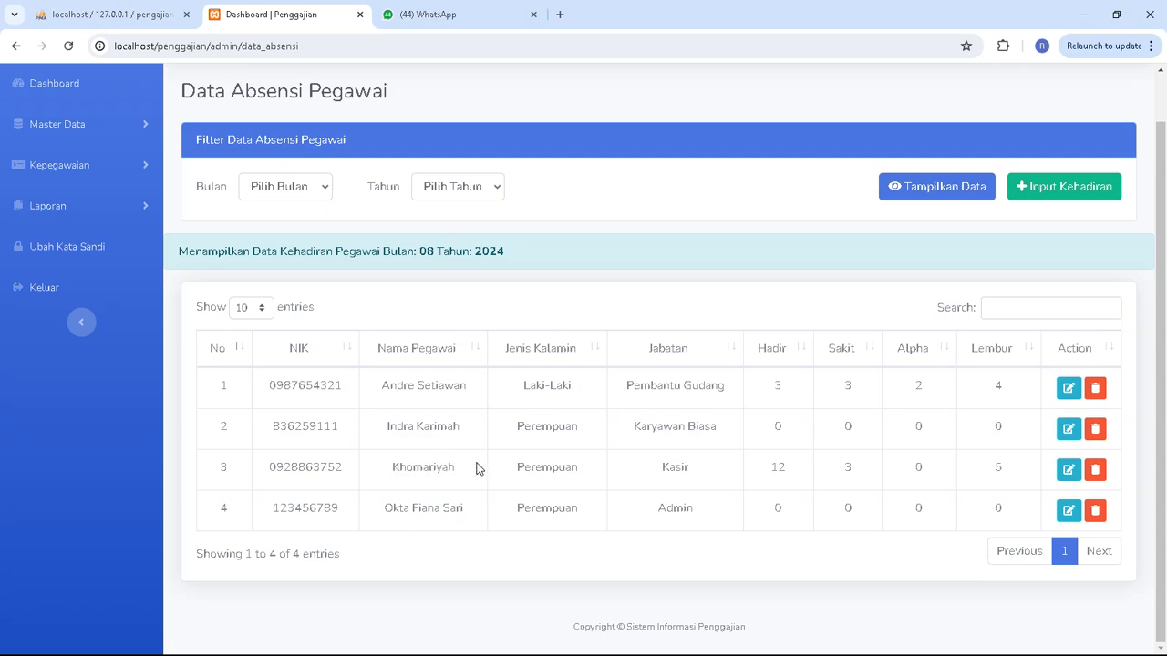
# - Open the Data Gaji list and examine the Kasir employee's salary rows, including Uang Lembur and Total Gaji
pyautogui.click(56, 170)
pyautogui.click(63, 262)
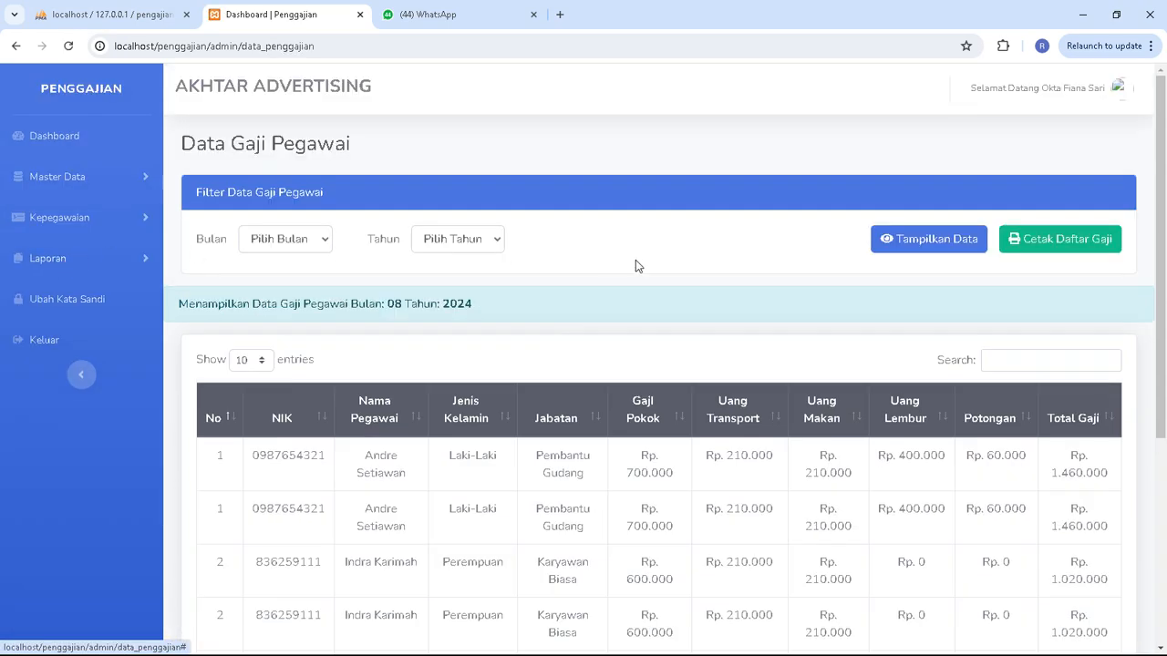
pyautogui.scroll(-4, 462, 301)
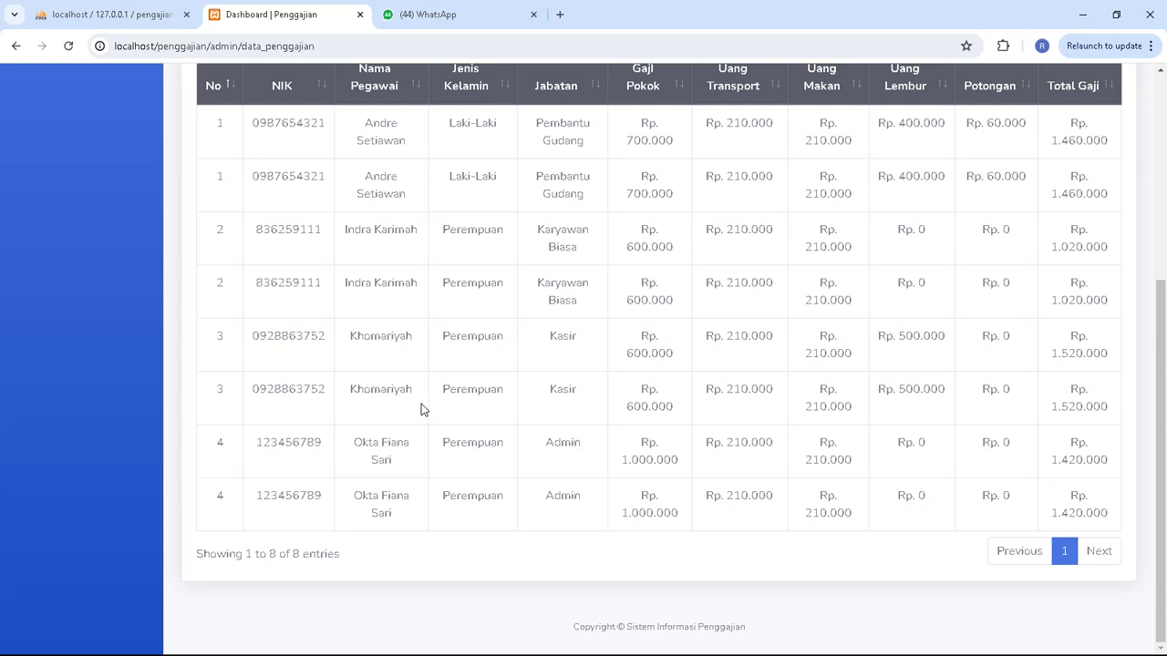
pyautogui.scroll(1, 421, 410)
pyautogui.scroll(-1, 421, 409)
pyautogui.scroll(2, 790, 412)
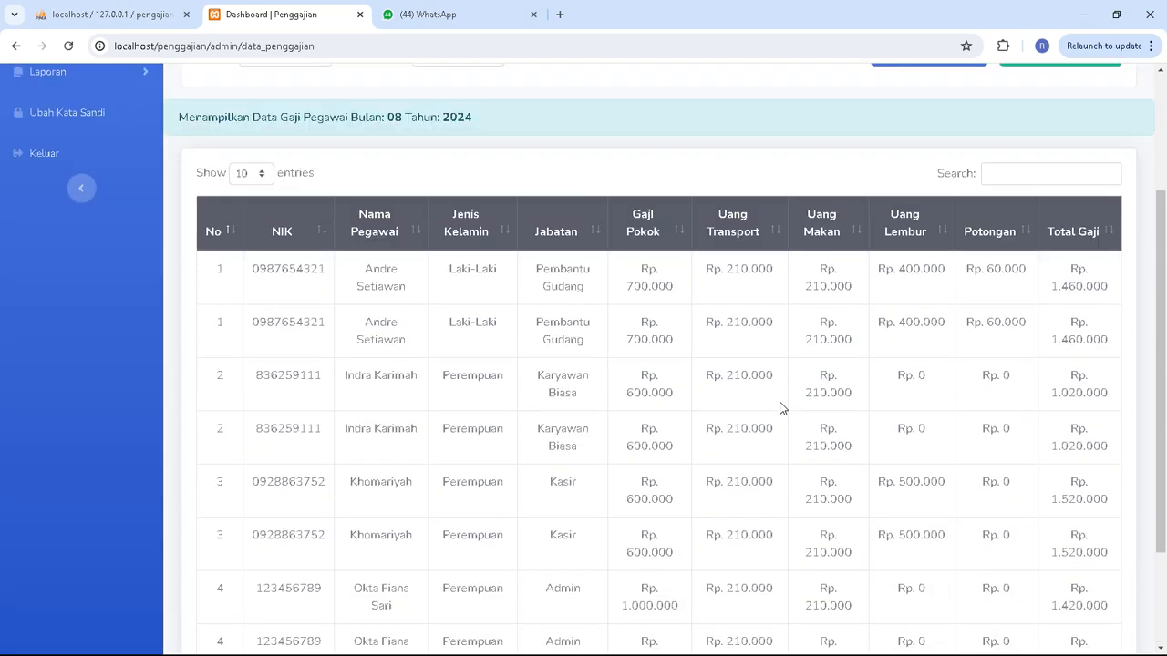
pyautogui.scroll(-2, 780, 408)
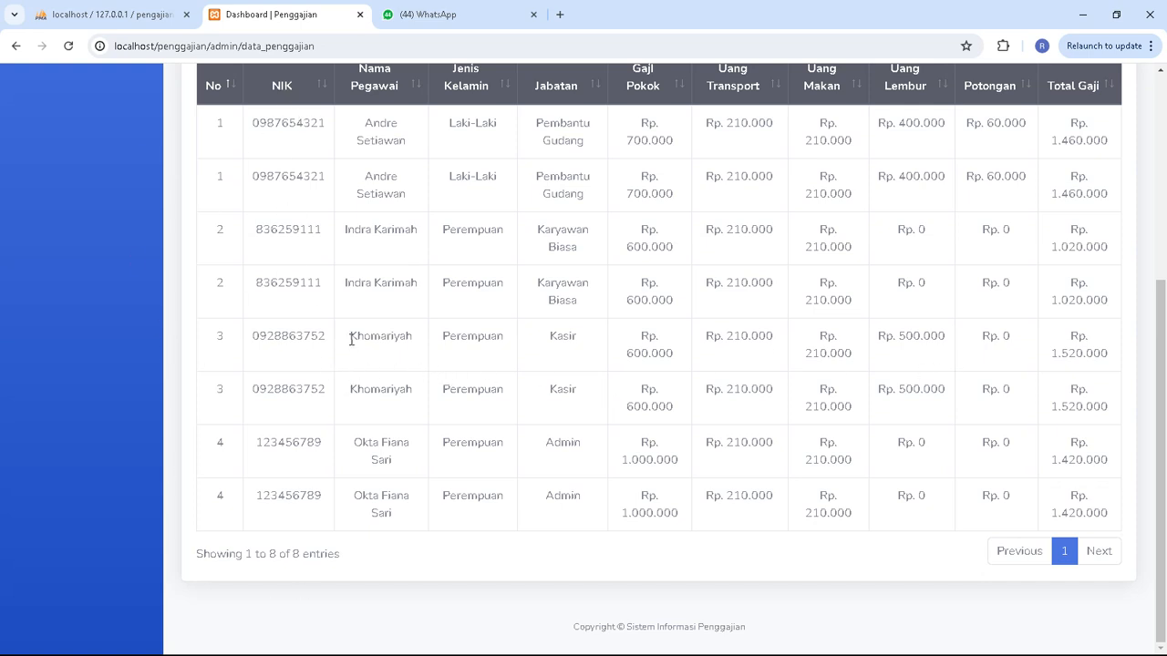
pyautogui.moveTo(350, 339); pyautogui.dragTo(430, 338)
pyautogui.click(416, 374)
pyautogui.moveTo(352, 338); pyautogui.dragTo(697, 351)
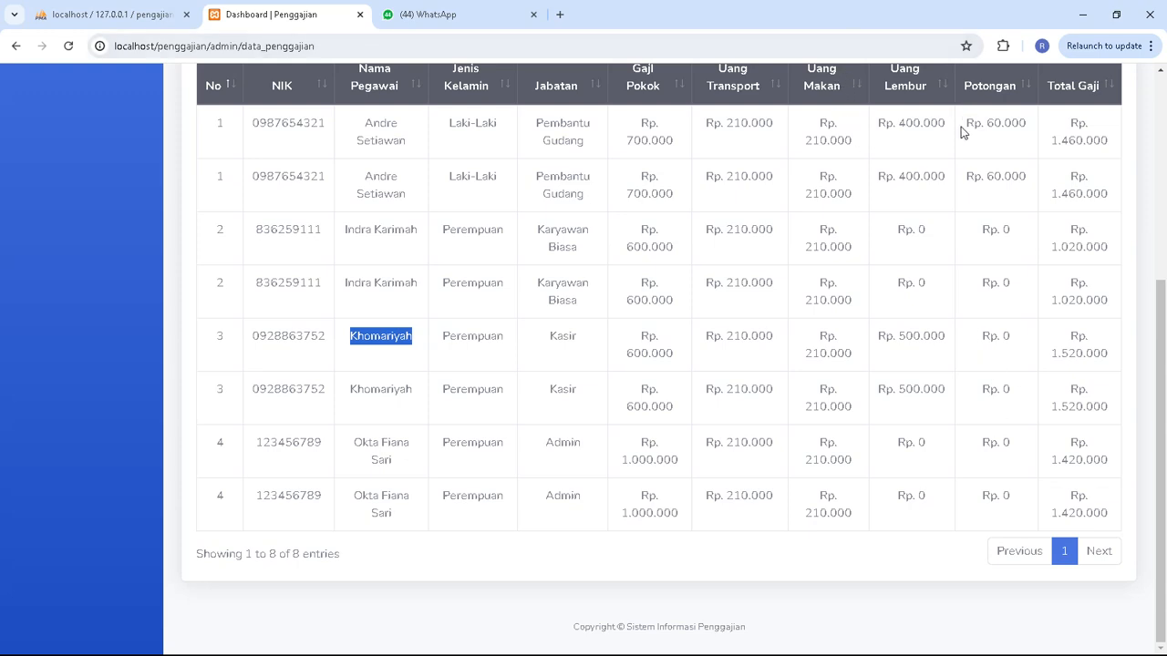
# - Return to the Data Presensi list and review the employees' attendance and Lembur entries
pyautogui.scroll(4, 597, 339)
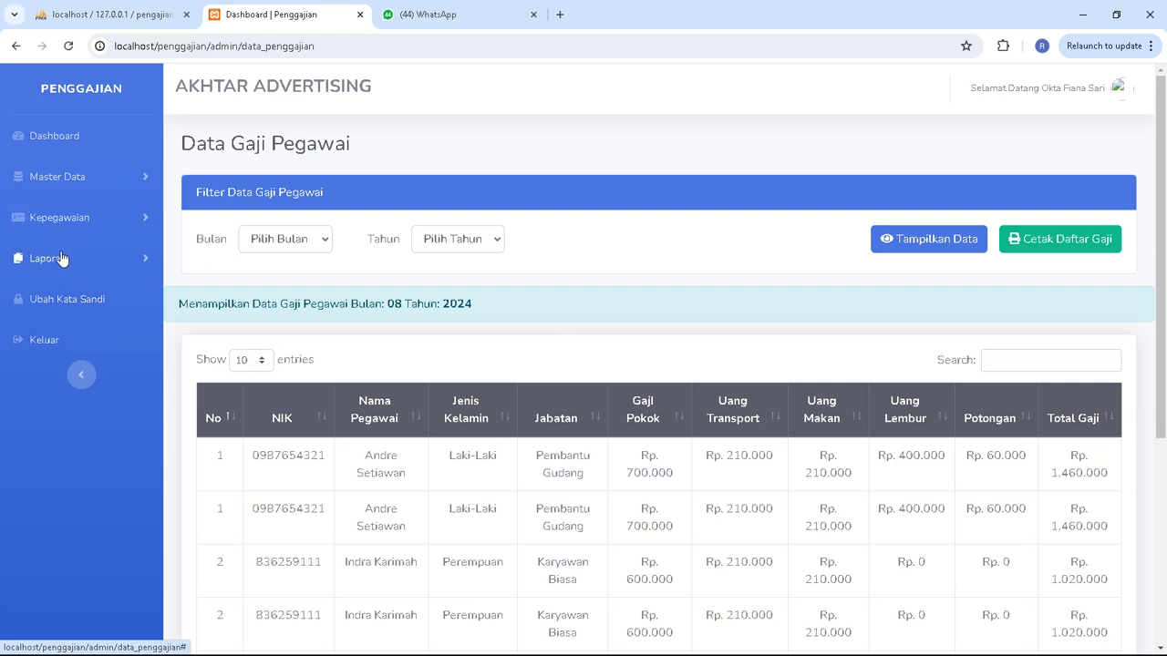
pyautogui.click(83, 229)
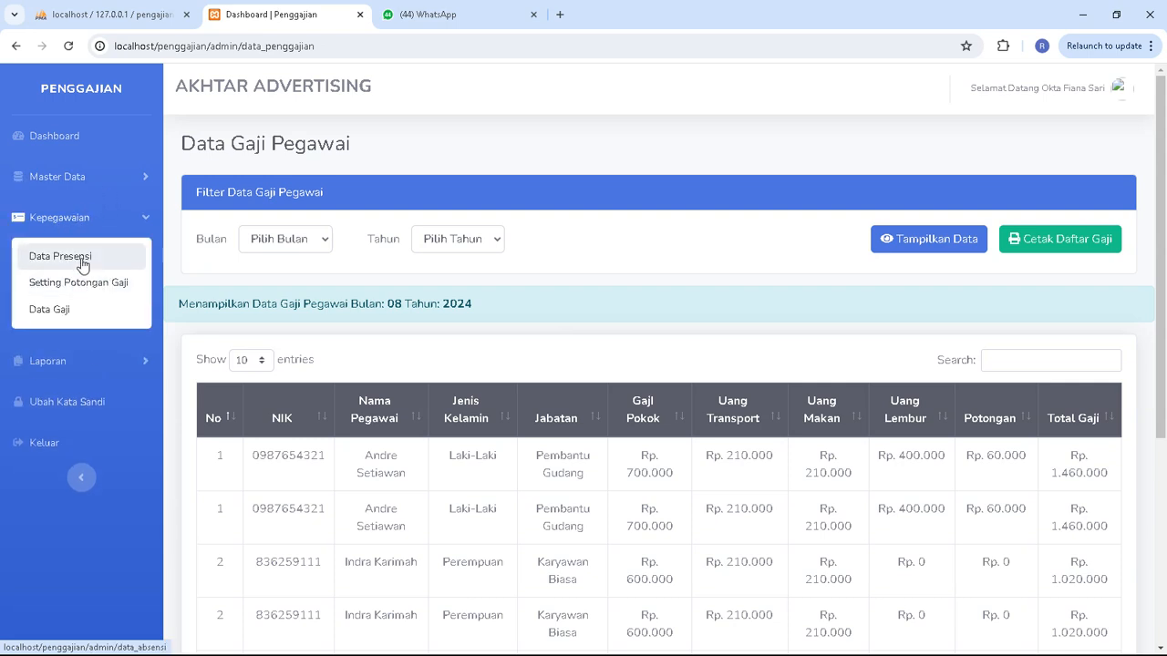
pyautogui.click(81, 258)
pyautogui.scroll(-1, 935, 453)
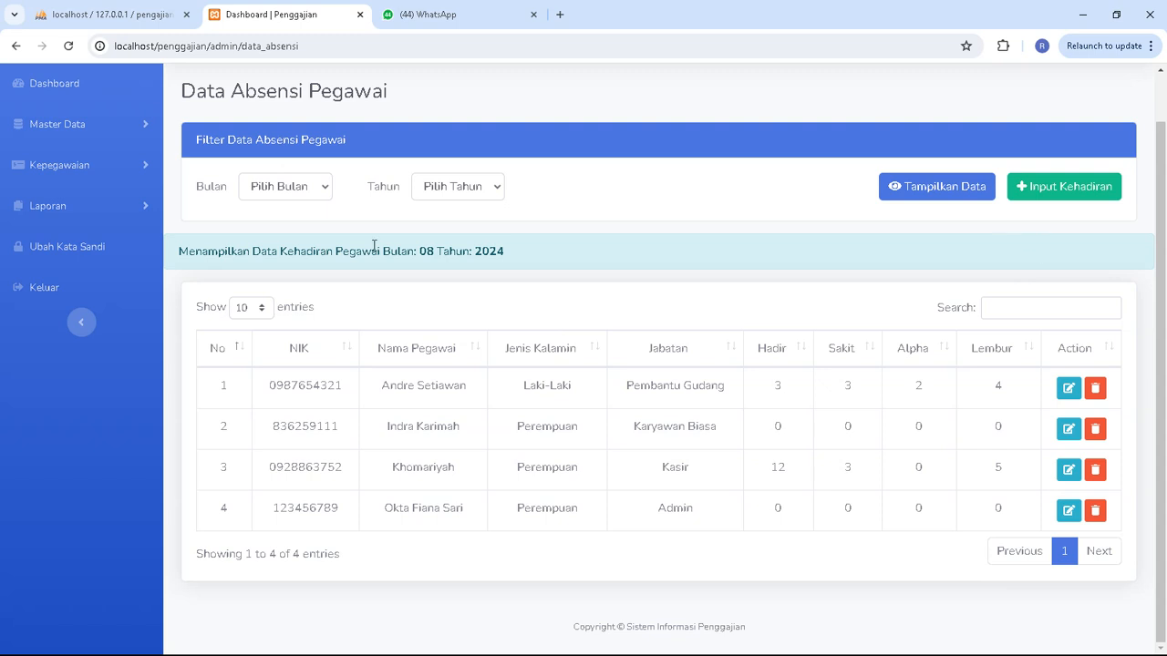
pyautogui.scroll(1, 594, 430)
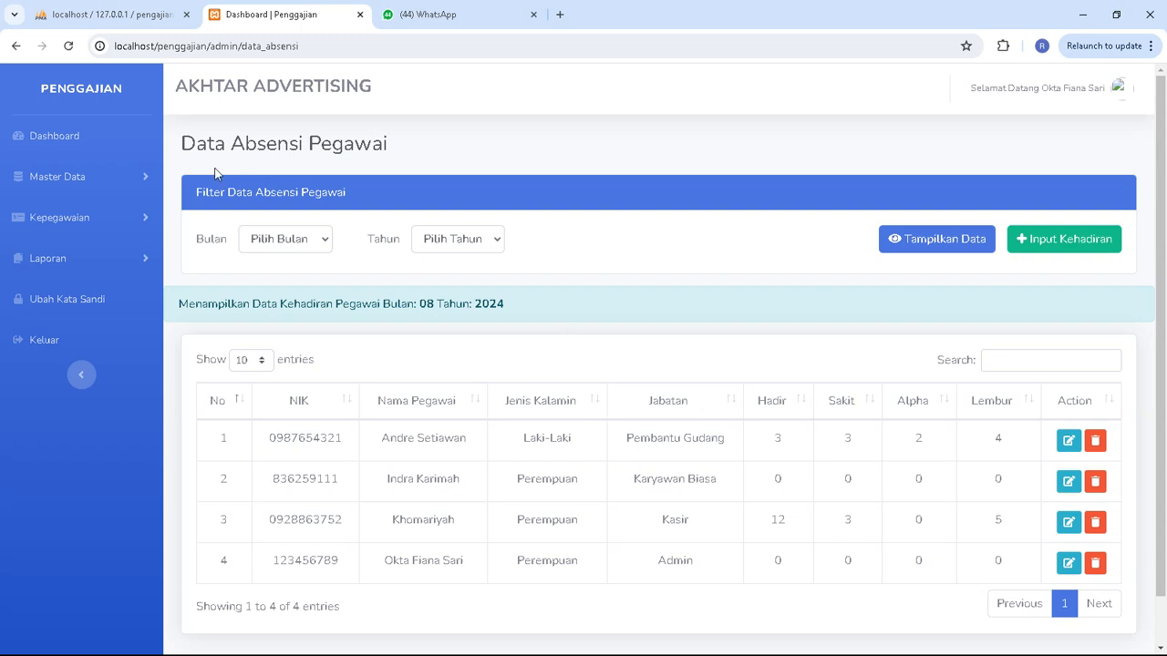
# - Reopen the Data Gaji list and review all employees' salary components against the attendance data
pyautogui.click(69, 218)
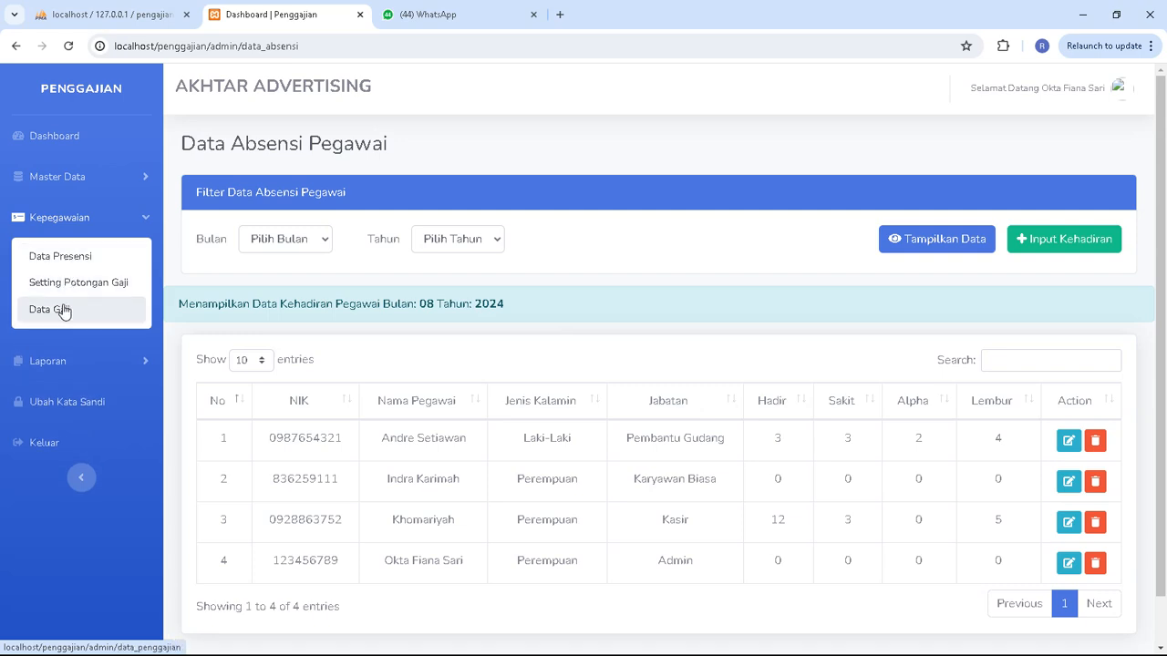
pyautogui.click(62, 311)
pyautogui.scroll(-5, 306, 170)
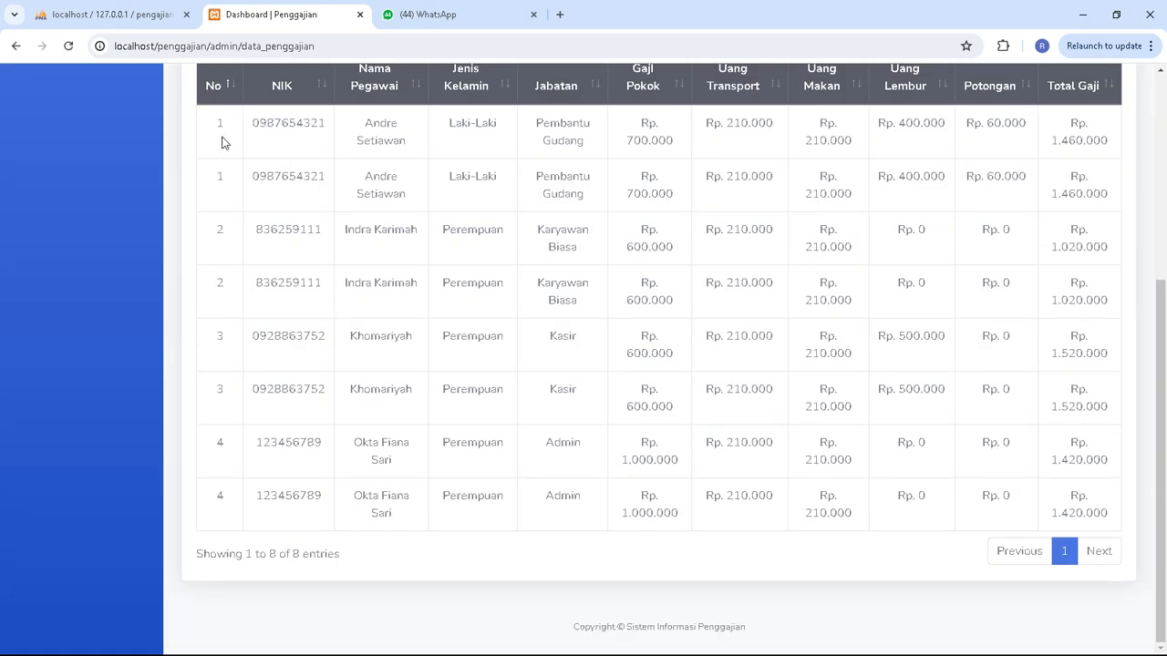
pyautogui.scroll(4, 873, 319)
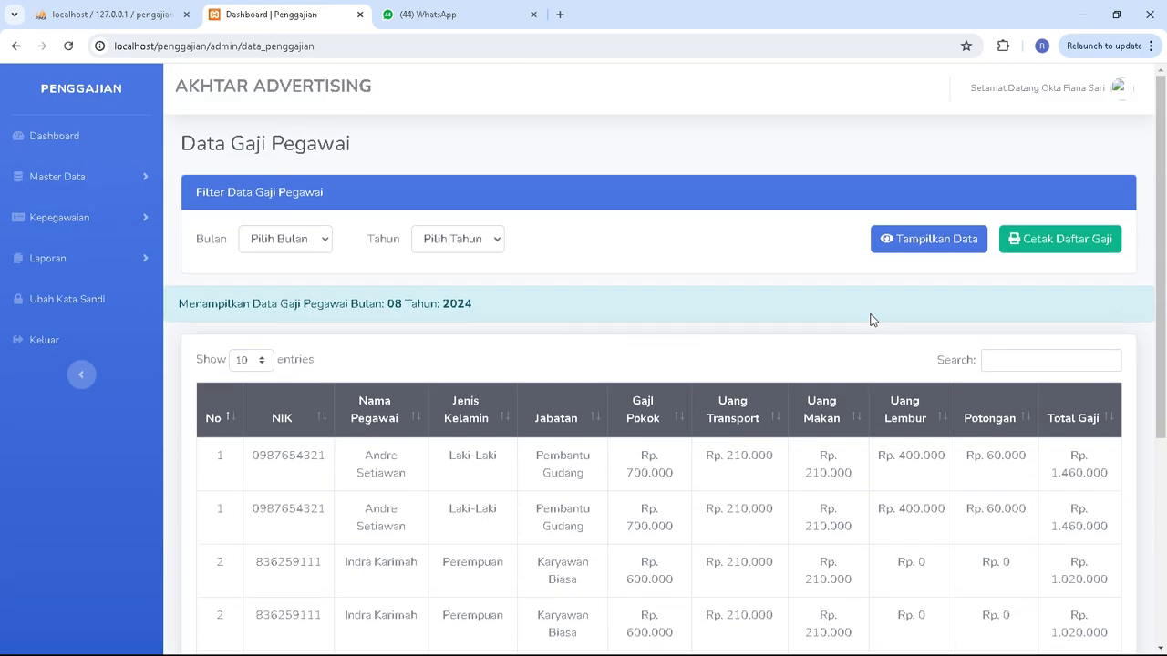